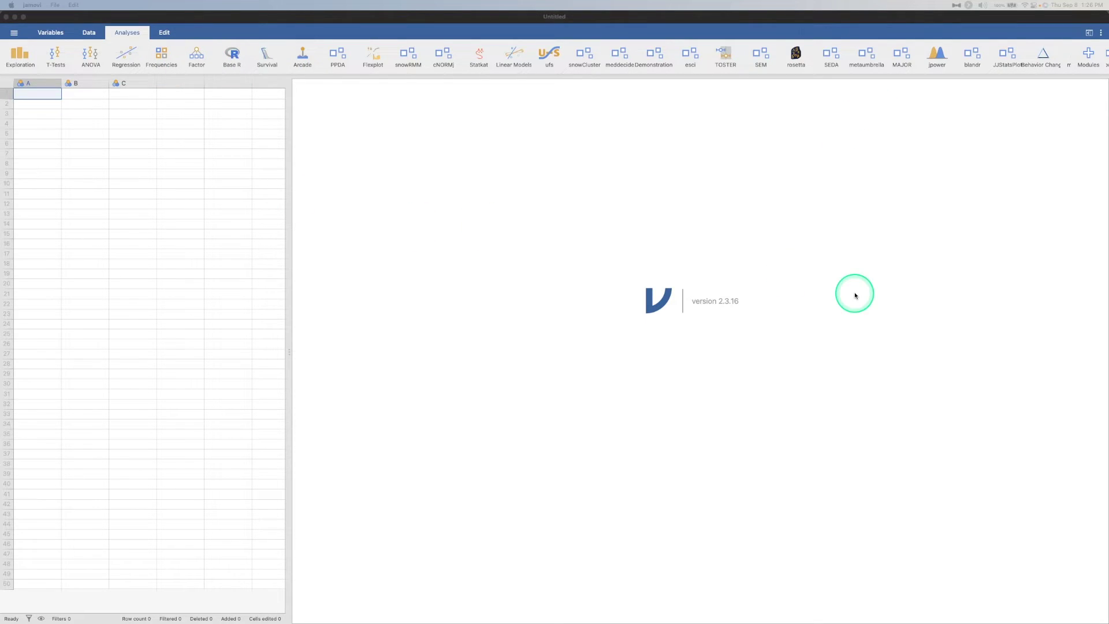
# - Open the jamovi library's Installed tab and scroll down to jmvbaseR – Base R
pyautogui.click(1086, 55)
pyautogui.click(1087, 55)
pyautogui.click(1082, 55)
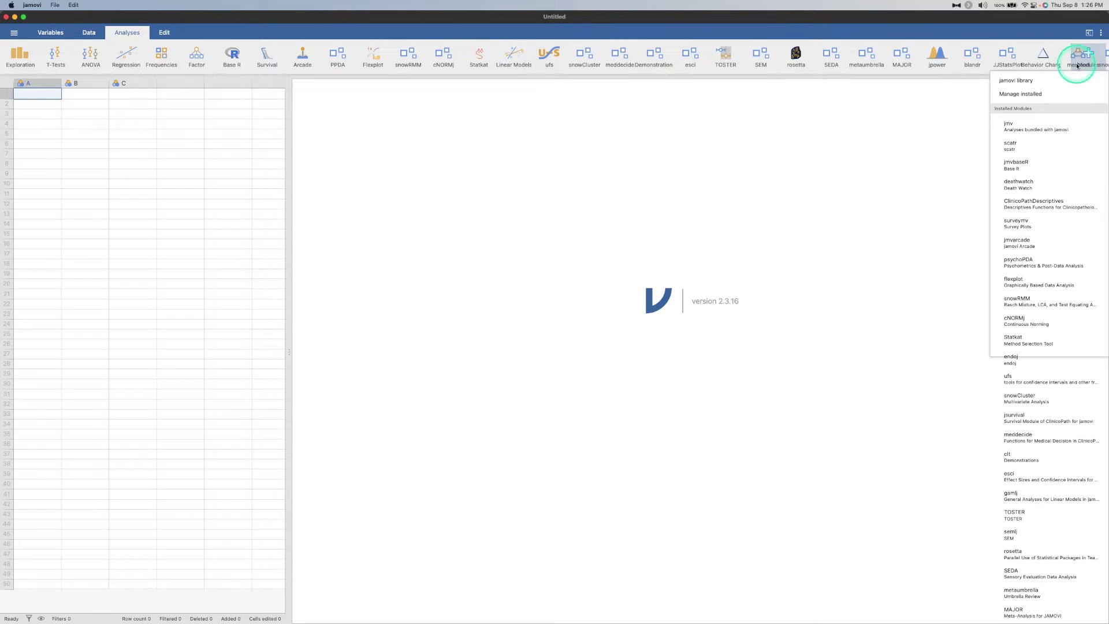
pyautogui.click(1016, 81)
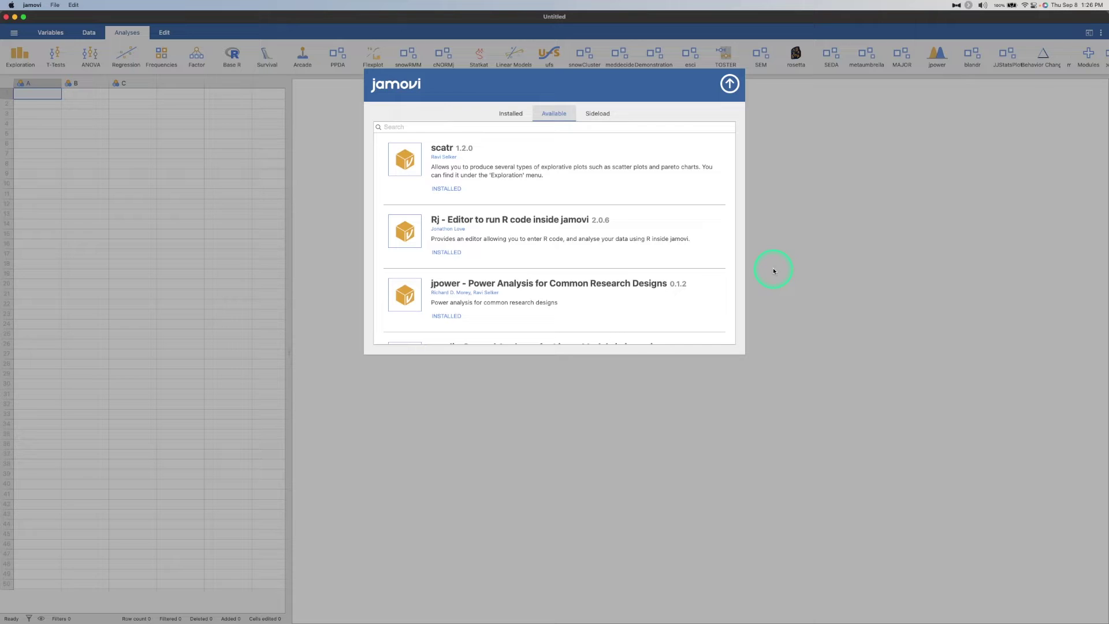
pyautogui.click(514, 115)
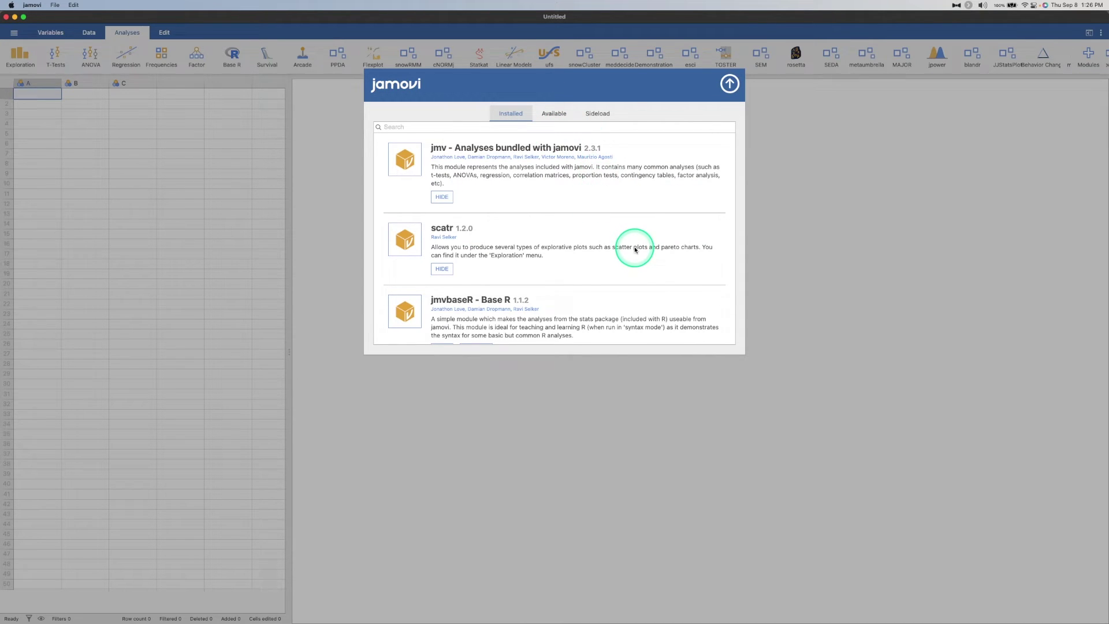
pyautogui.scroll(-2, 635, 248)
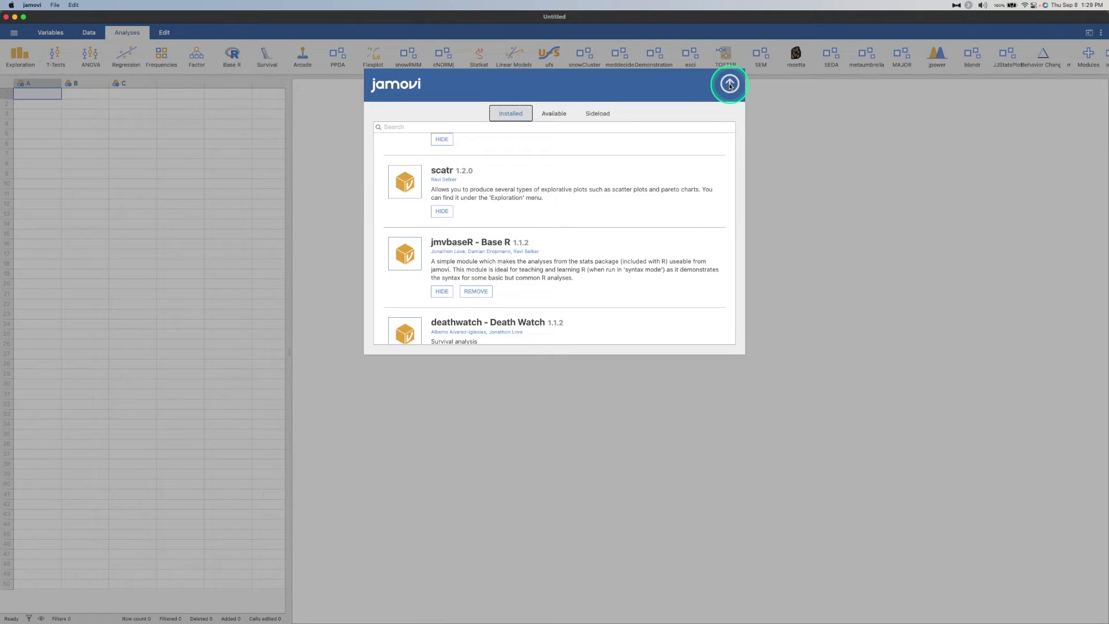
# - Close the module library and enable Syntax mode in the settings menu
pyautogui.click(730, 85)
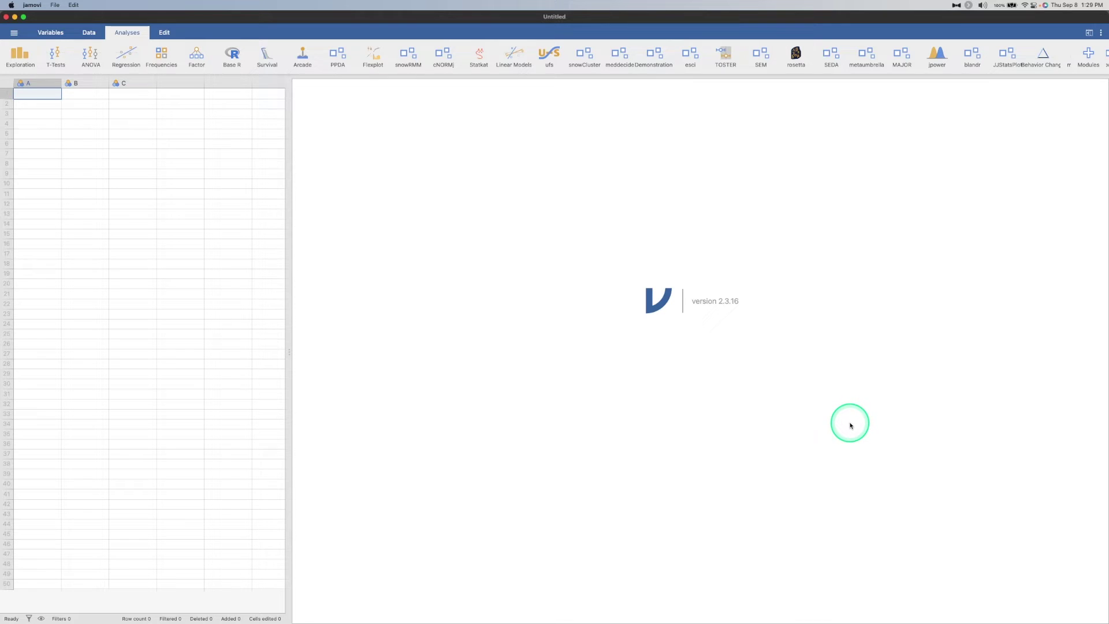
pyautogui.click(1101, 34)
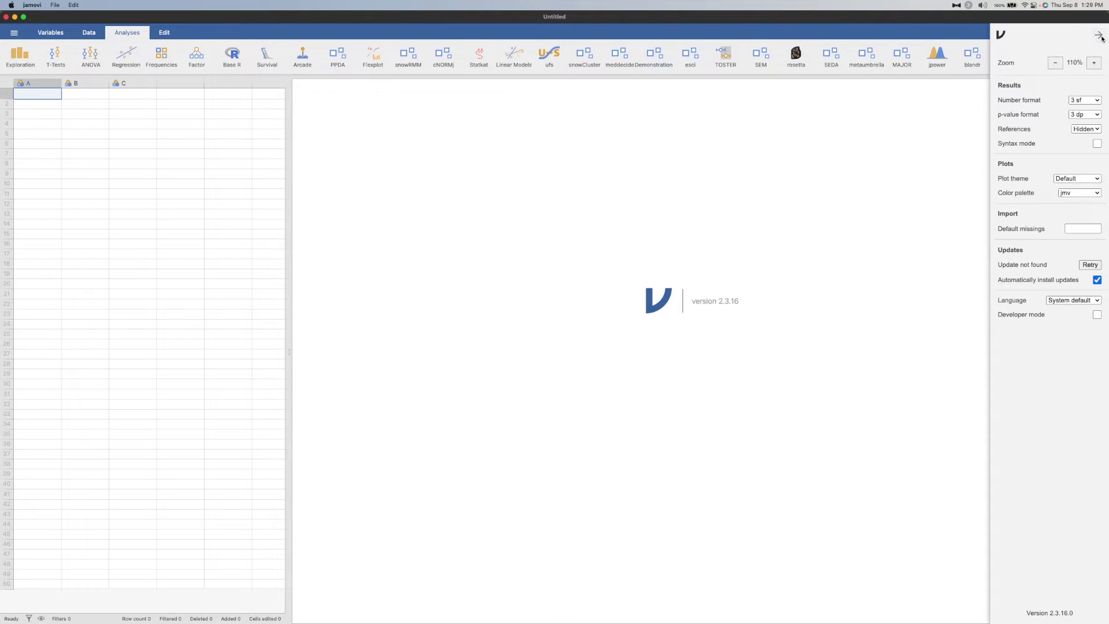
pyautogui.click(1097, 145)
pyautogui.click(1099, 35)
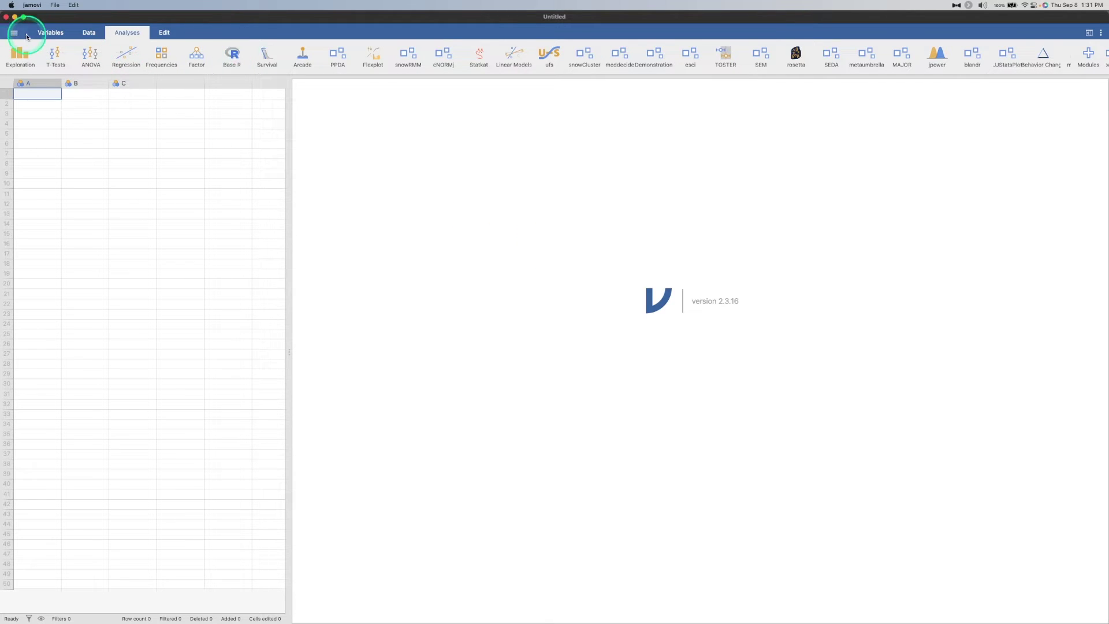
# - Compare the Base R analyses menu with the standard T-Tests menu, ending on Base R
pyautogui.click(233, 61)
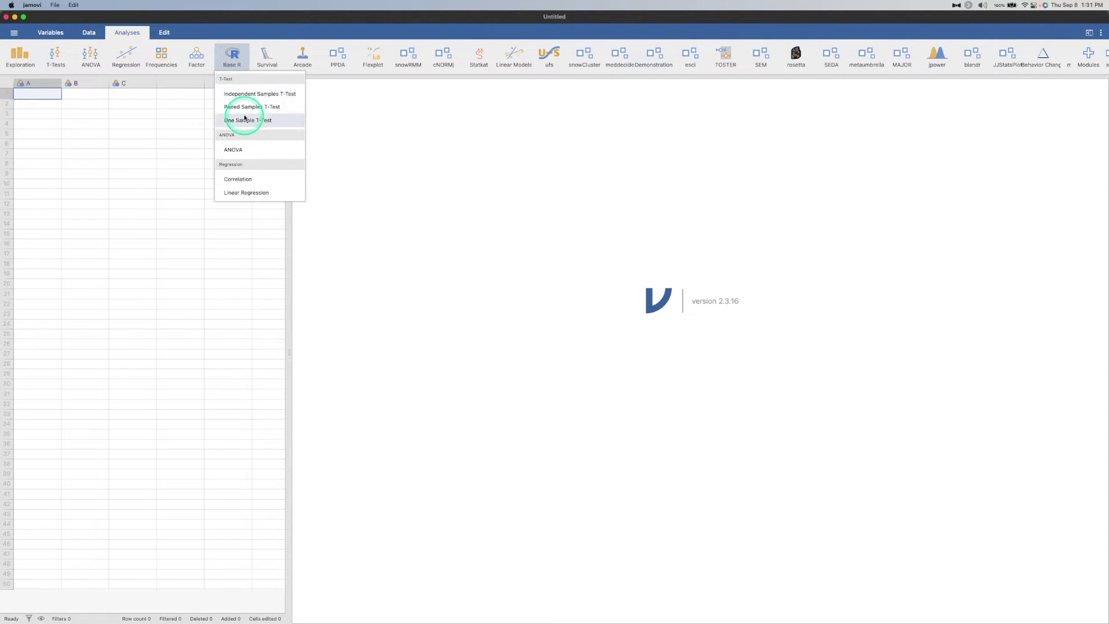
pyautogui.click(55, 55)
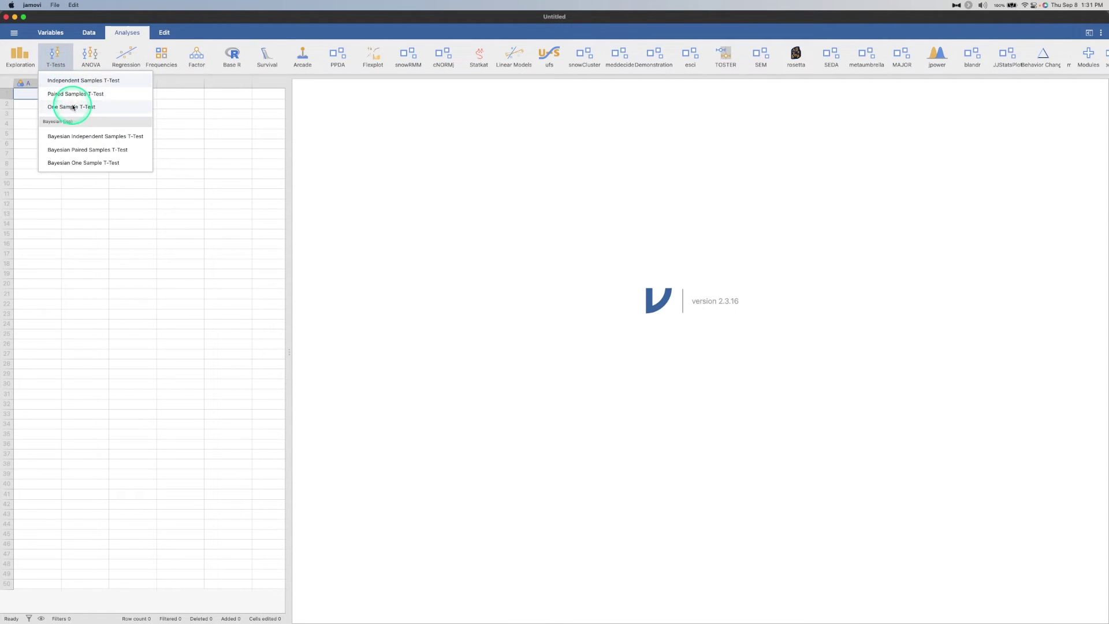
pyautogui.click(233, 63)
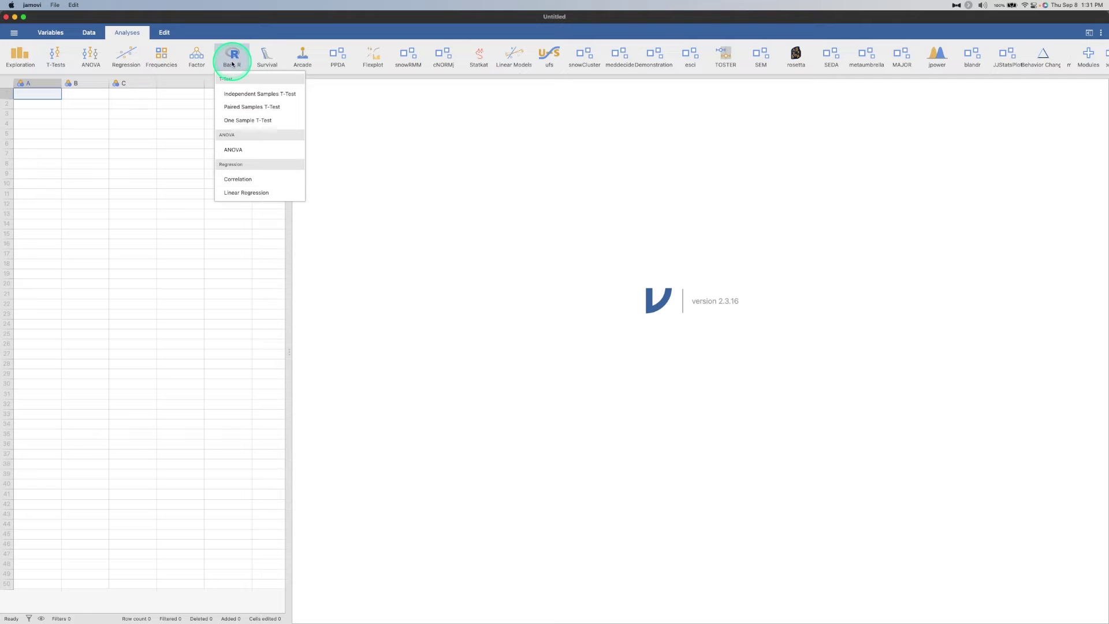
pyautogui.click(255, 98)
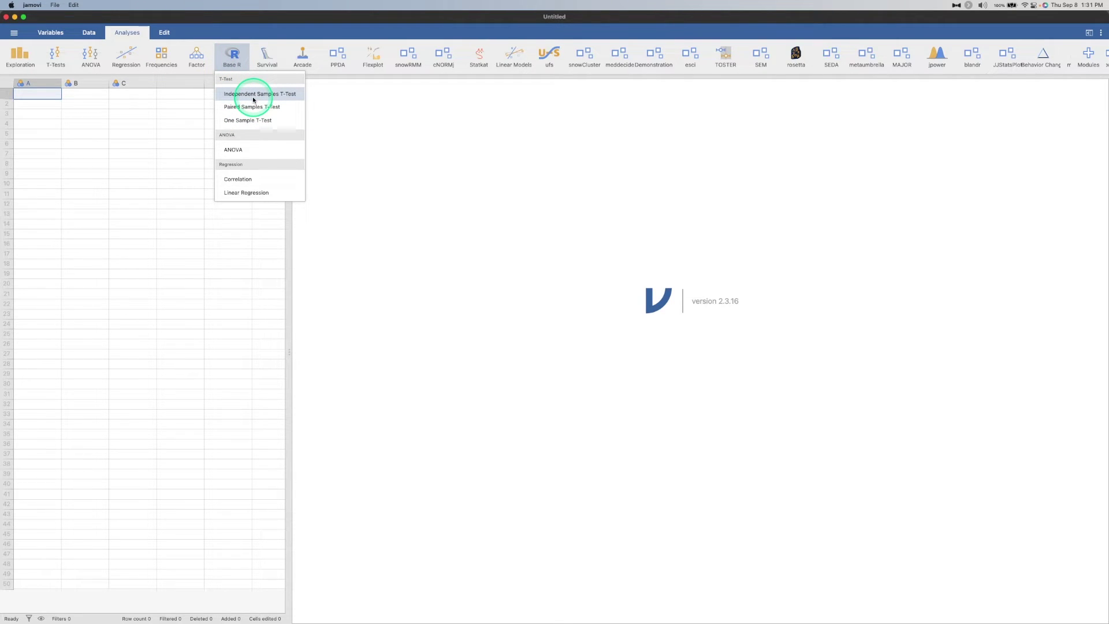
pyautogui.click(56, 59)
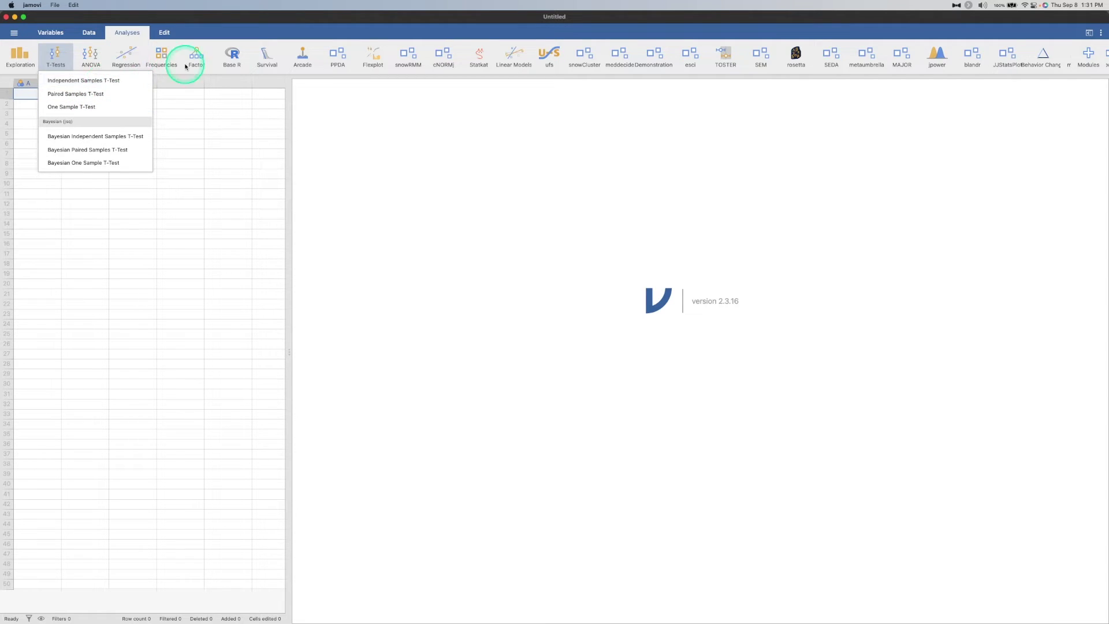
pyautogui.click(232, 55)
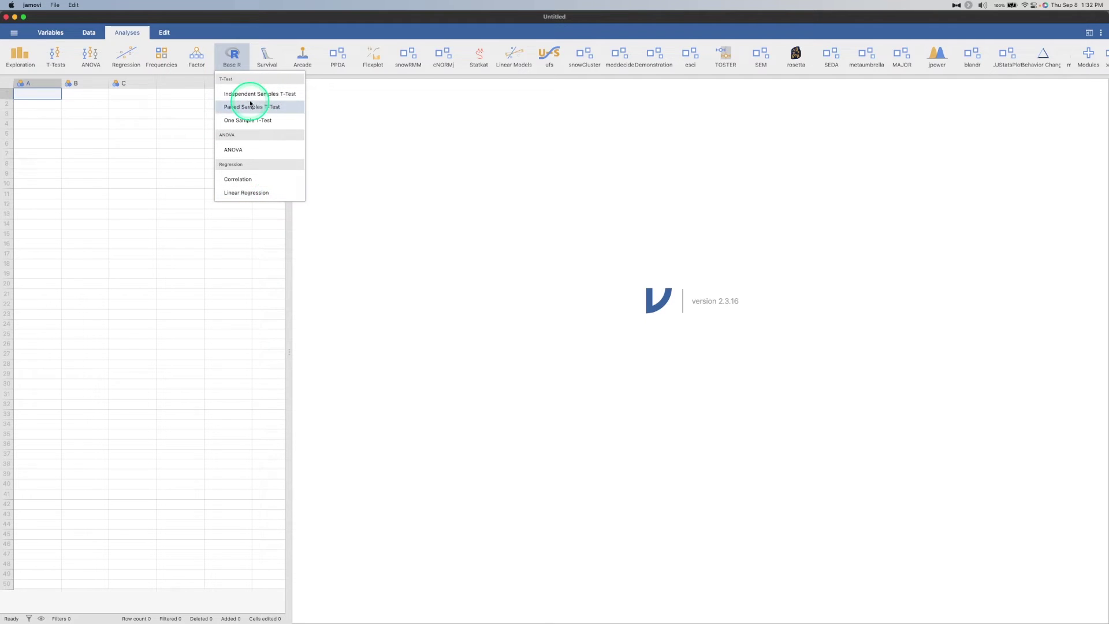
# - Open the Tooth Growth sample dataset from jamovi's Data Library
pyautogui.click(18, 33)
pyautogui.click(37, 112)
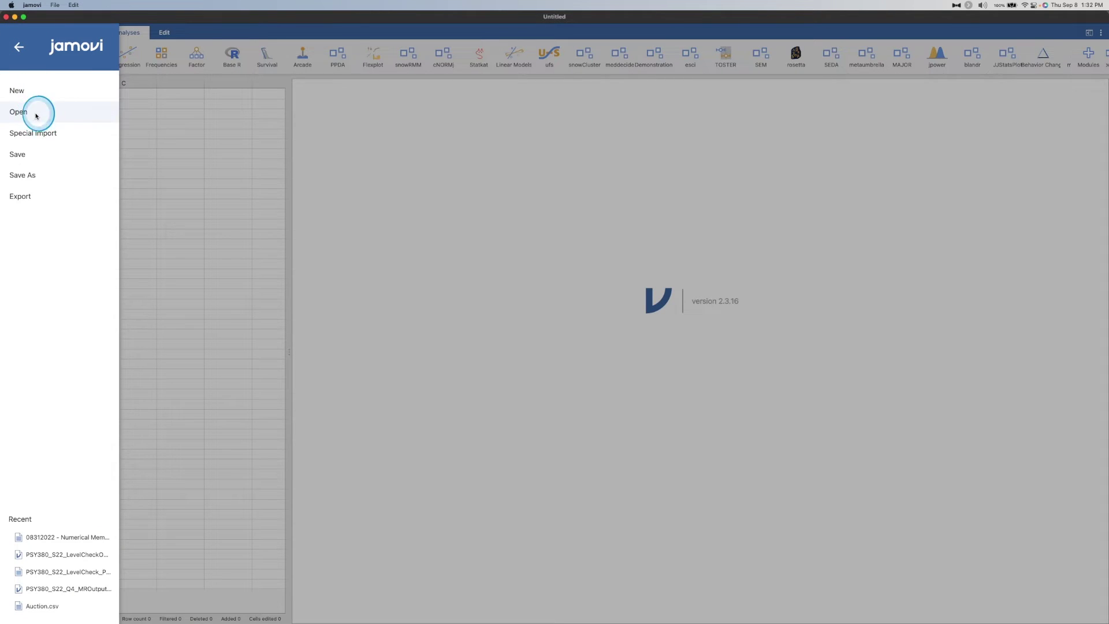
pyautogui.click(36, 154)
pyautogui.scroll(-3, 248, 116)
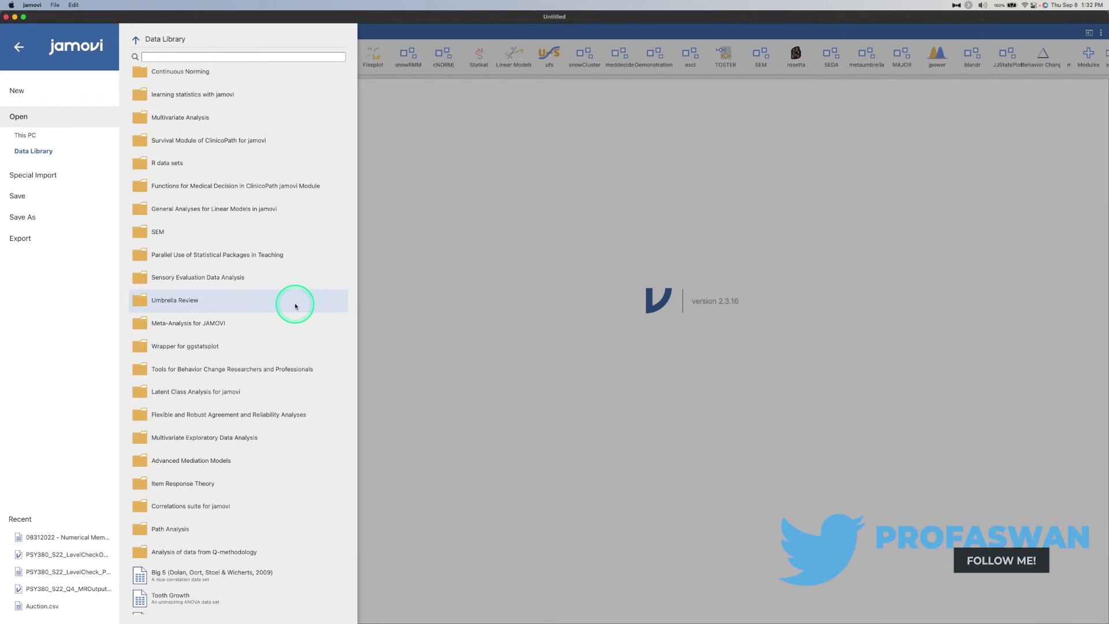
pyautogui.scroll(-2, 294, 304)
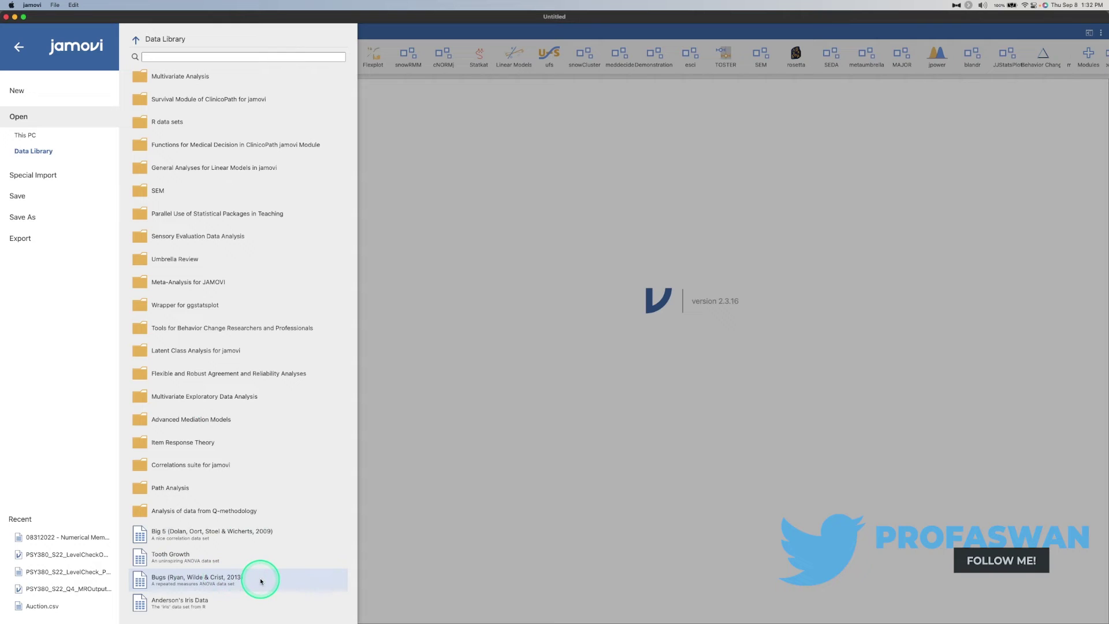
pyautogui.scroll(3, 243, 555)
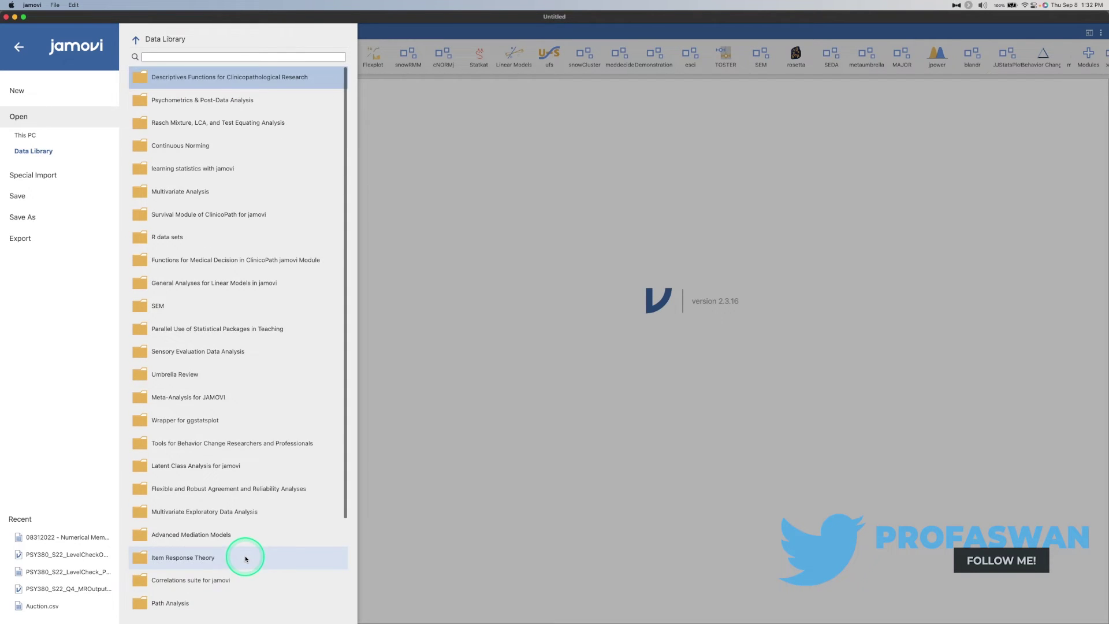
pyautogui.scroll(-3, 242, 555)
pyautogui.click(193, 559)
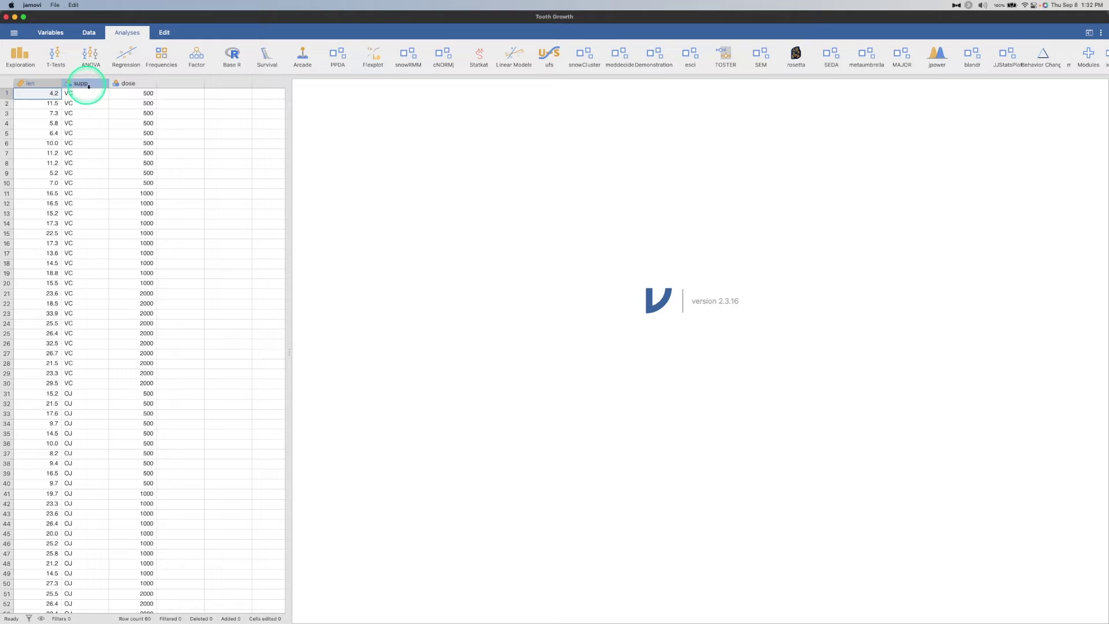
pyautogui.scroll(-7, 84, 131)
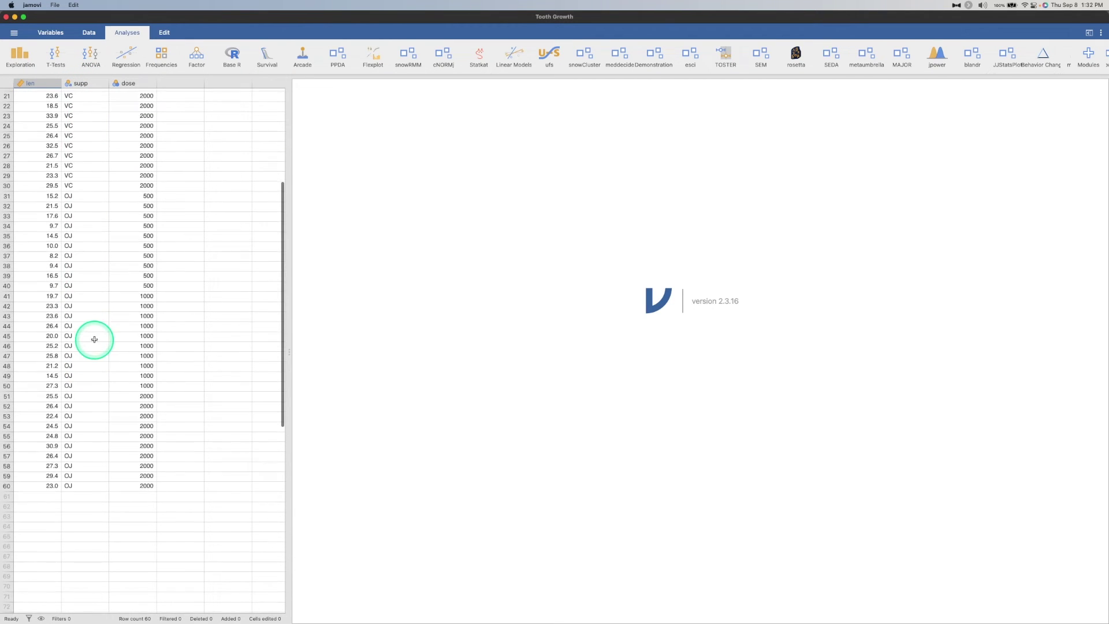
pyautogui.scroll(7, 185, 396)
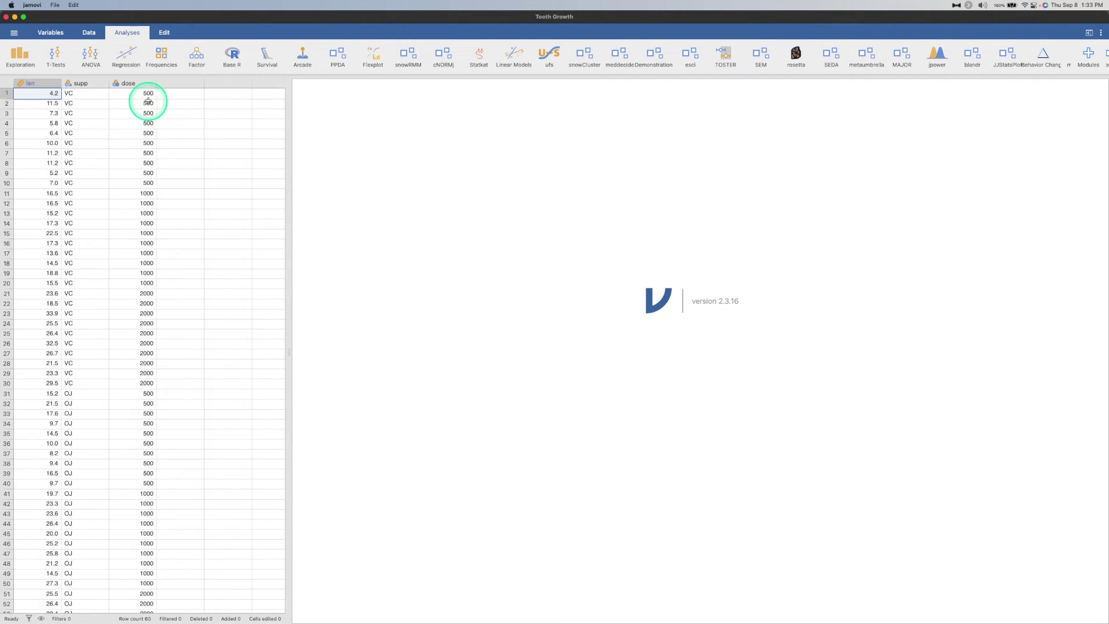
pyautogui.scroll(-3, 149, 99)
pyautogui.scroll(3, 148, 115)
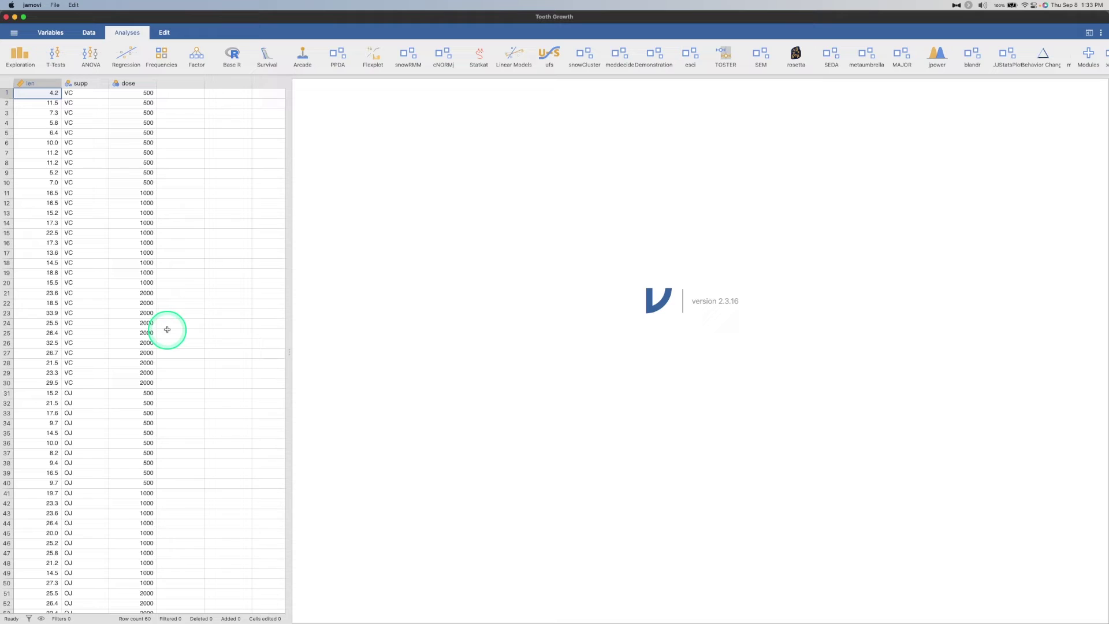
pyautogui.scroll(2, 148, 248)
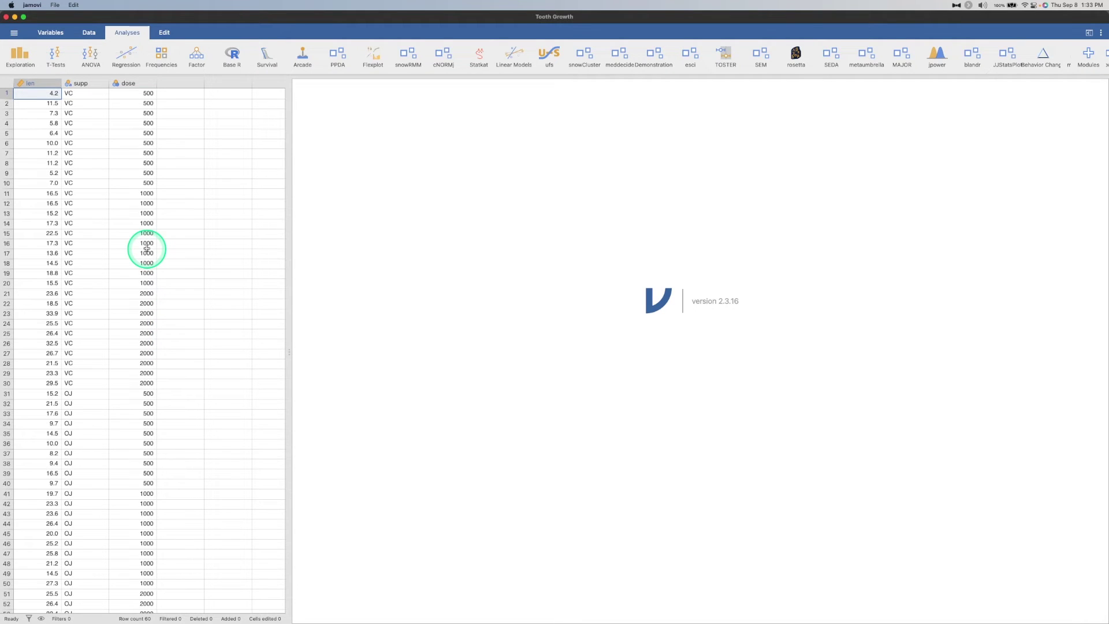
# - Start a Base R Independent Samples T-Test from the Base R menu
pyautogui.click(236, 56)
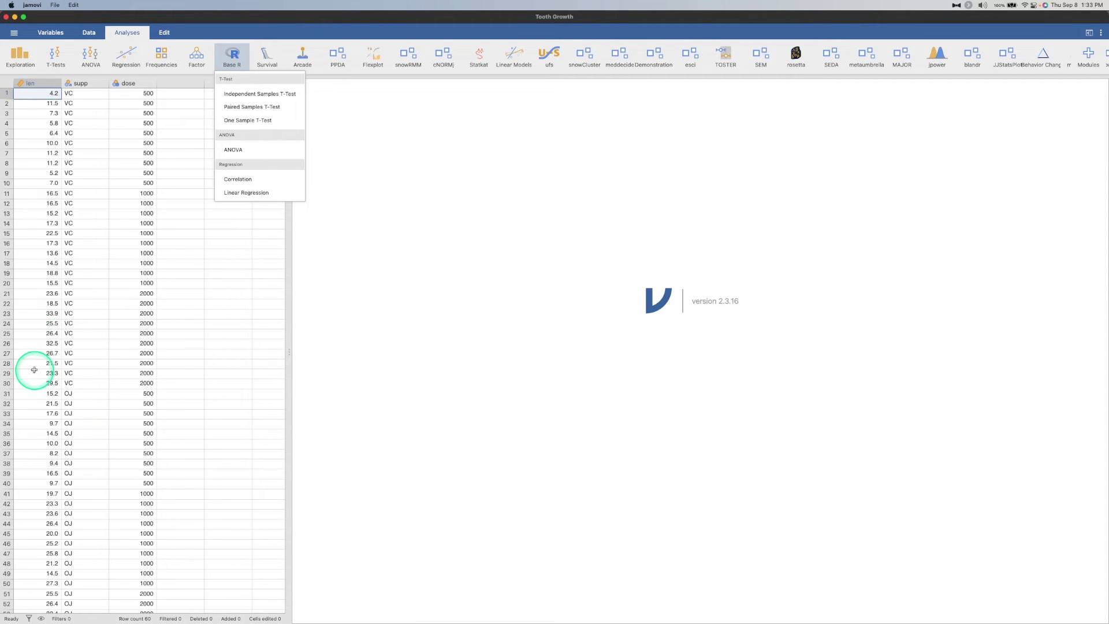
pyautogui.click(270, 96)
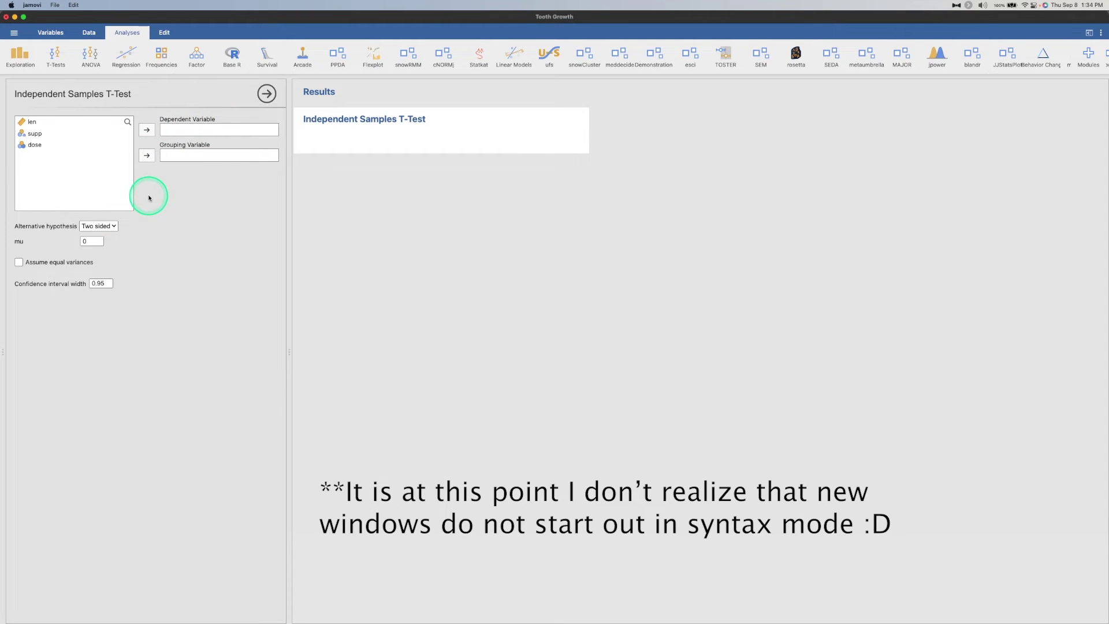
# - Review the T-Tests and Base R menus and the alternative hypothesis choices, leaving Two sided
pyautogui.click(56, 56)
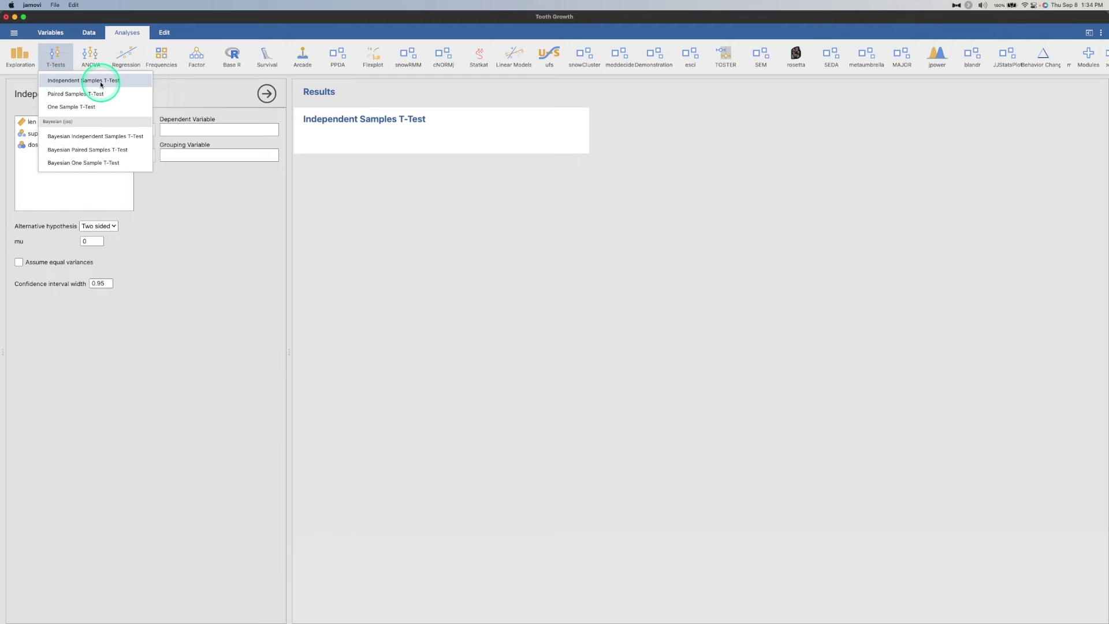
pyautogui.click(231, 55)
pyautogui.click(148, 233)
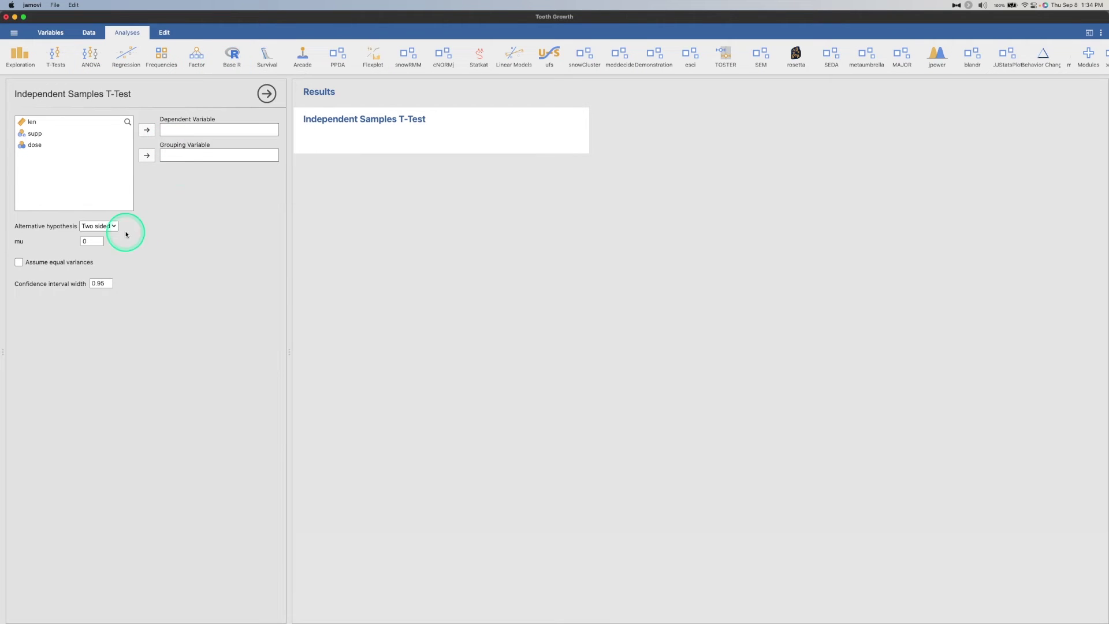
pyautogui.click(115, 227)
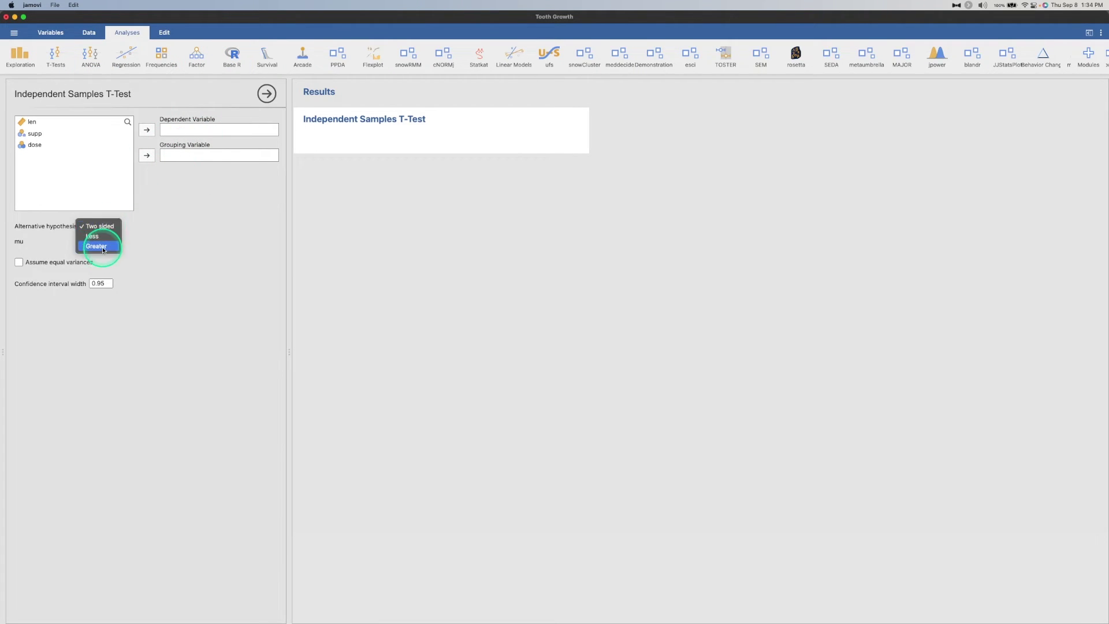
pyautogui.click(194, 225)
pyautogui.click(114, 222)
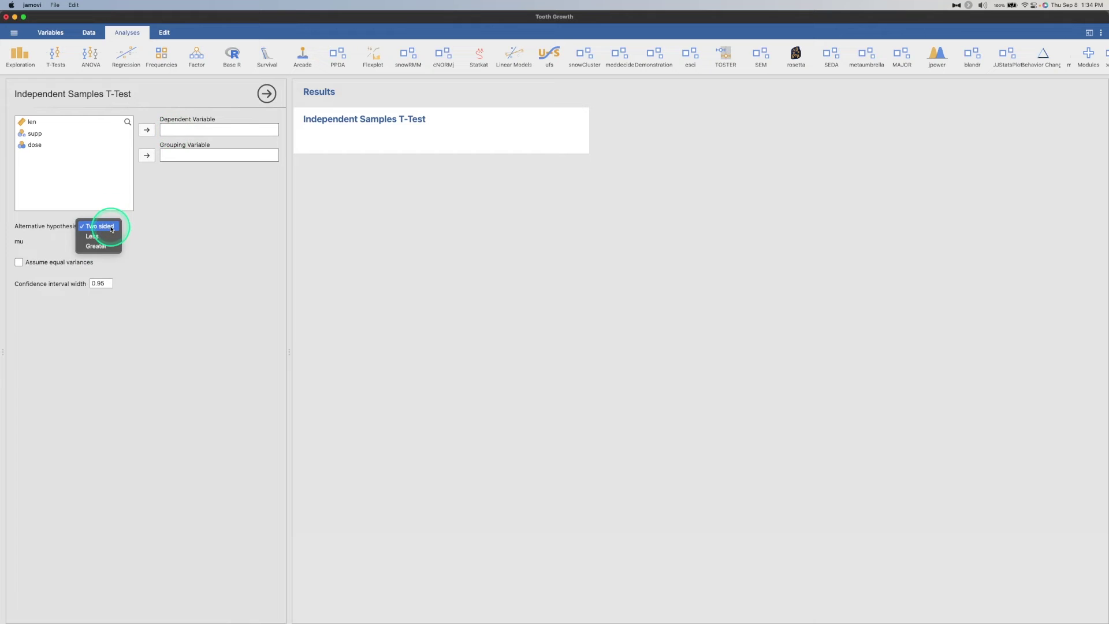
pyautogui.click(170, 214)
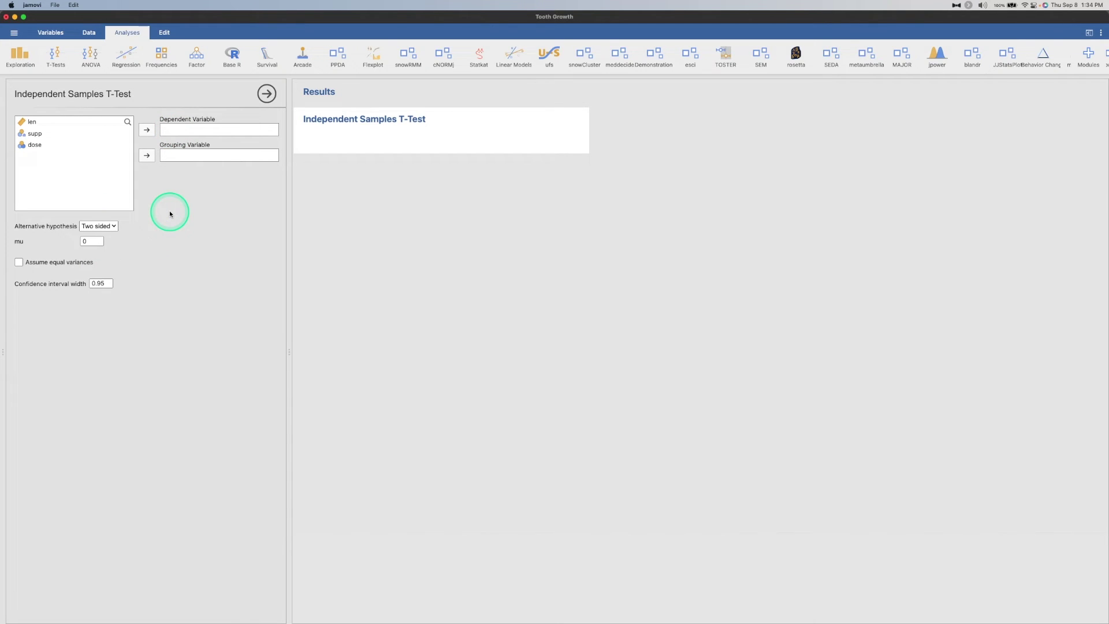
# - Make len the dependent variable, keep two-sided with mu 0, and assume equal variances
pyautogui.click(59, 121)
pyautogui.click(146, 130)
pyautogui.click(63, 127)
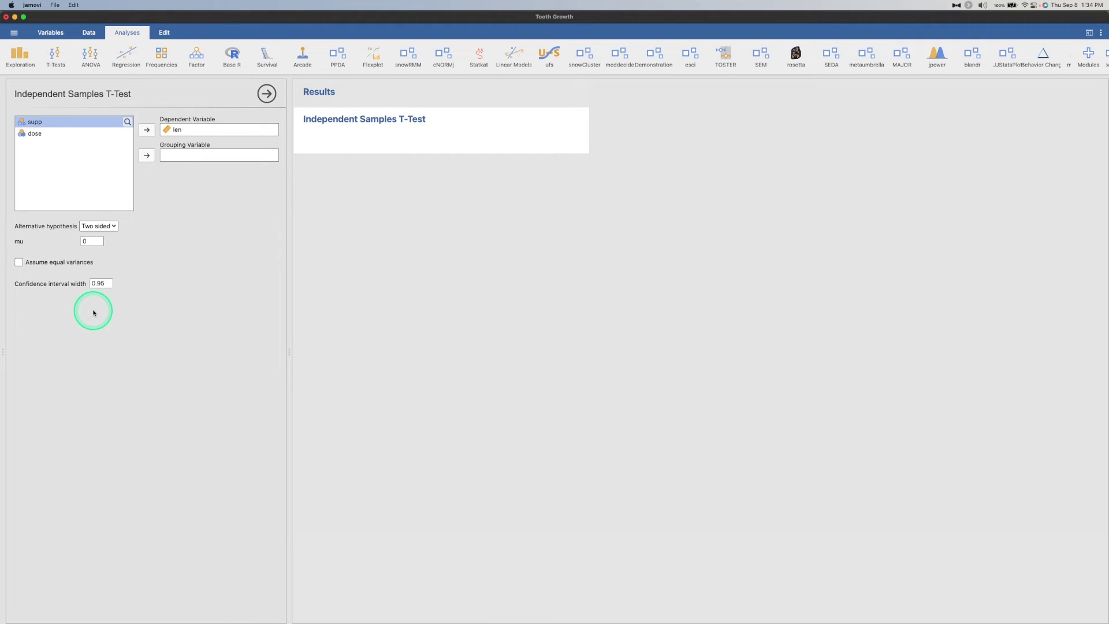
pyautogui.click(111, 226)
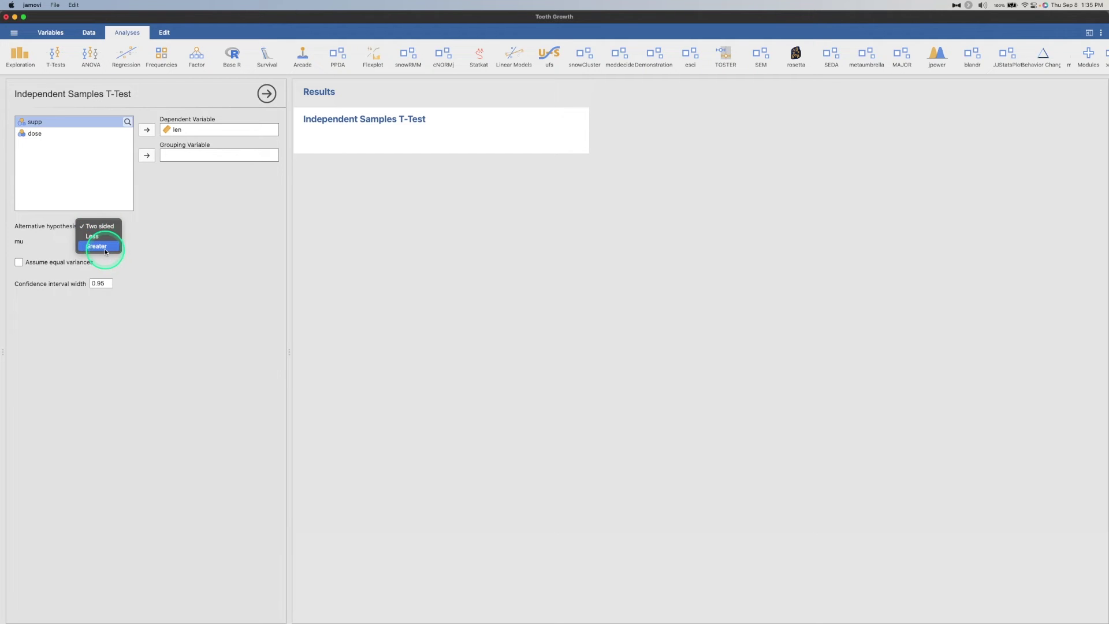
pyautogui.click(156, 241)
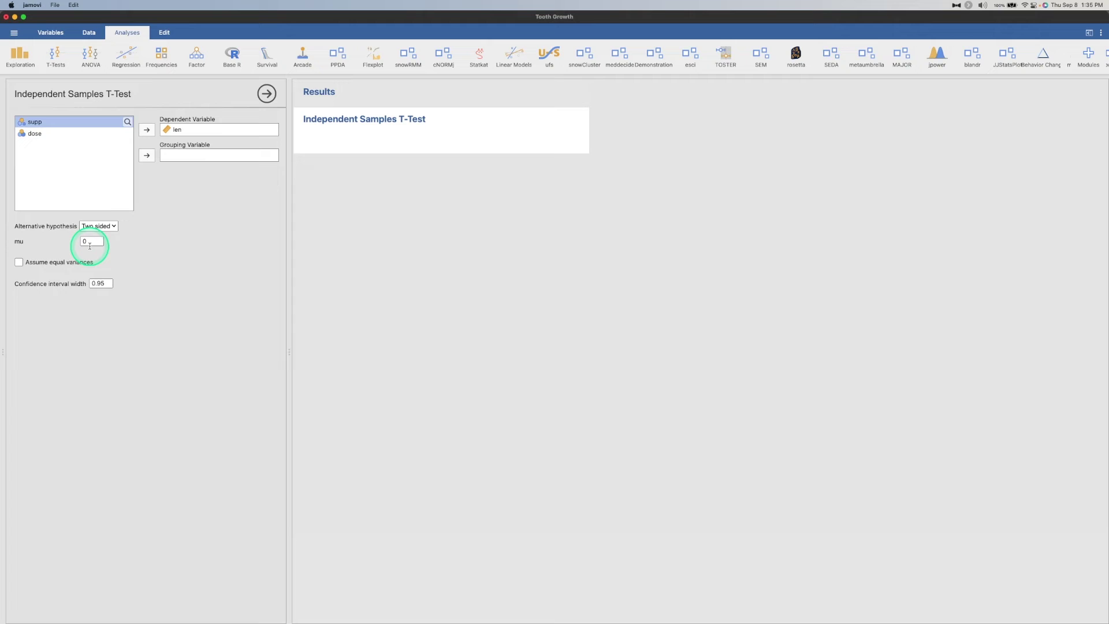
pyautogui.click(90, 246)
pyautogui.write('0')
pyautogui.click(55, 262)
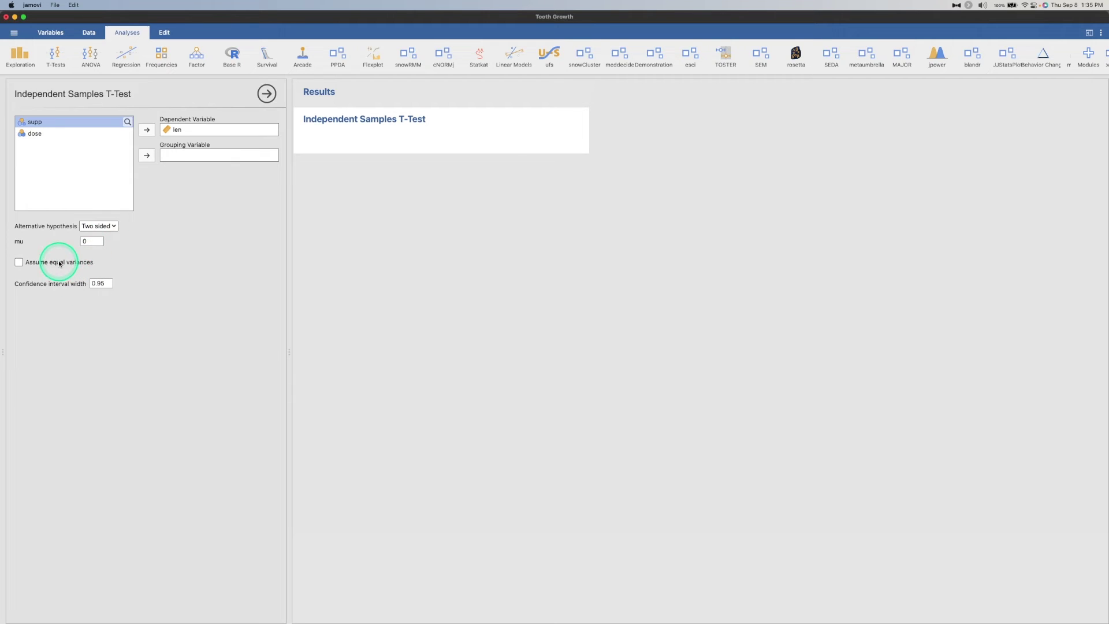
pyautogui.click(81, 263)
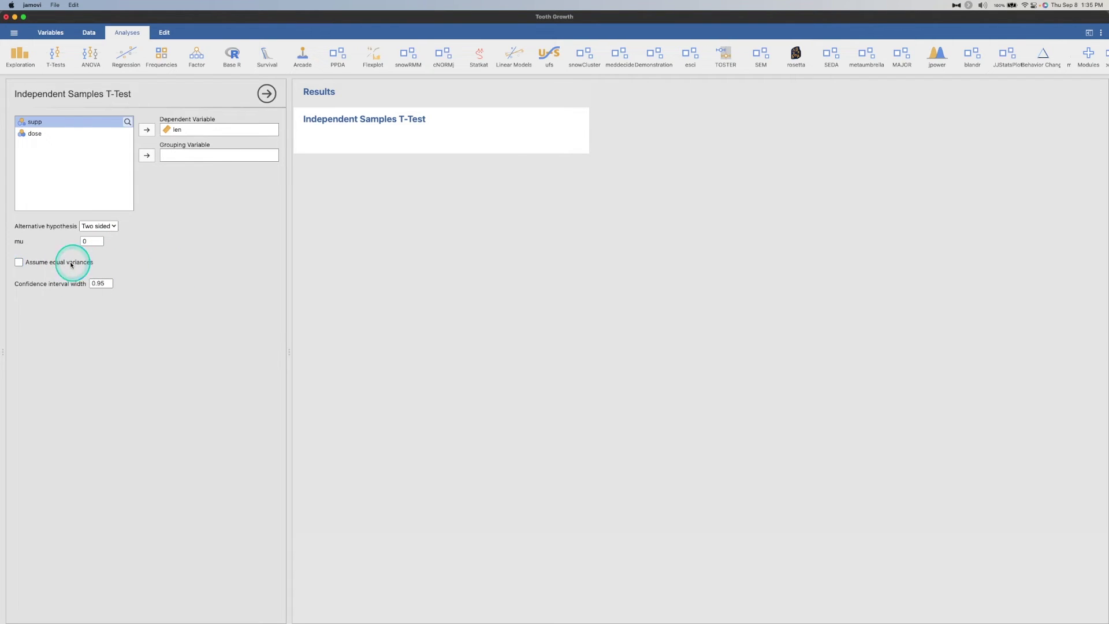
pyautogui.click(81, 262)
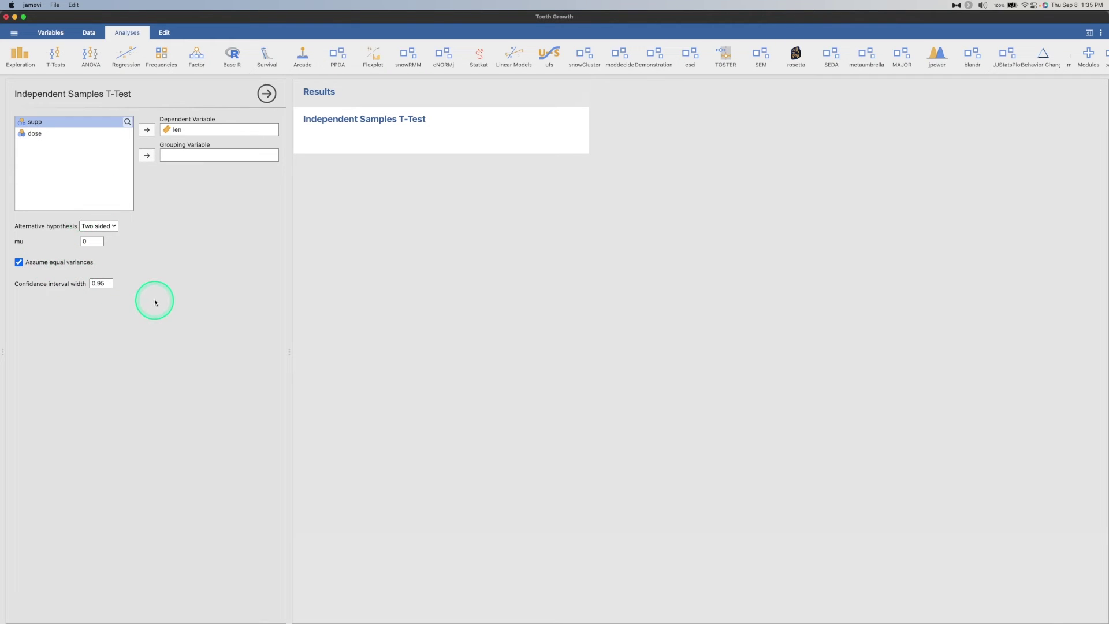
pyautogui.click(109, 285)
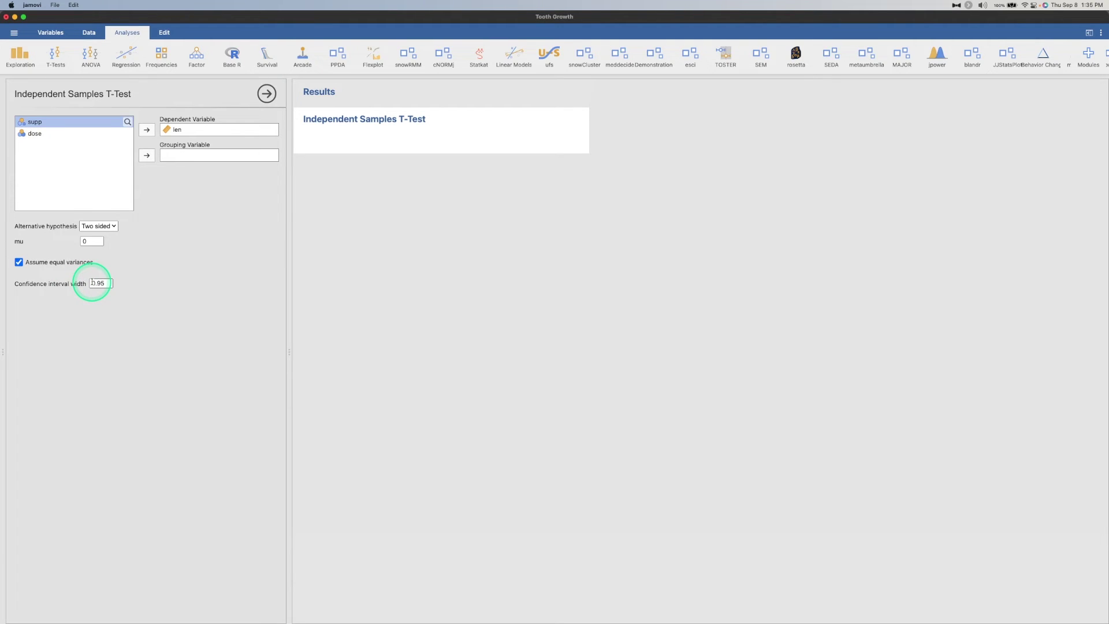
# - Set supp as the grouping variable, giving t = 1.9, df = 58, p-value = 0.06
pyautogui.moveTo(52, 122); pyautogui.dragTo(196, 156)
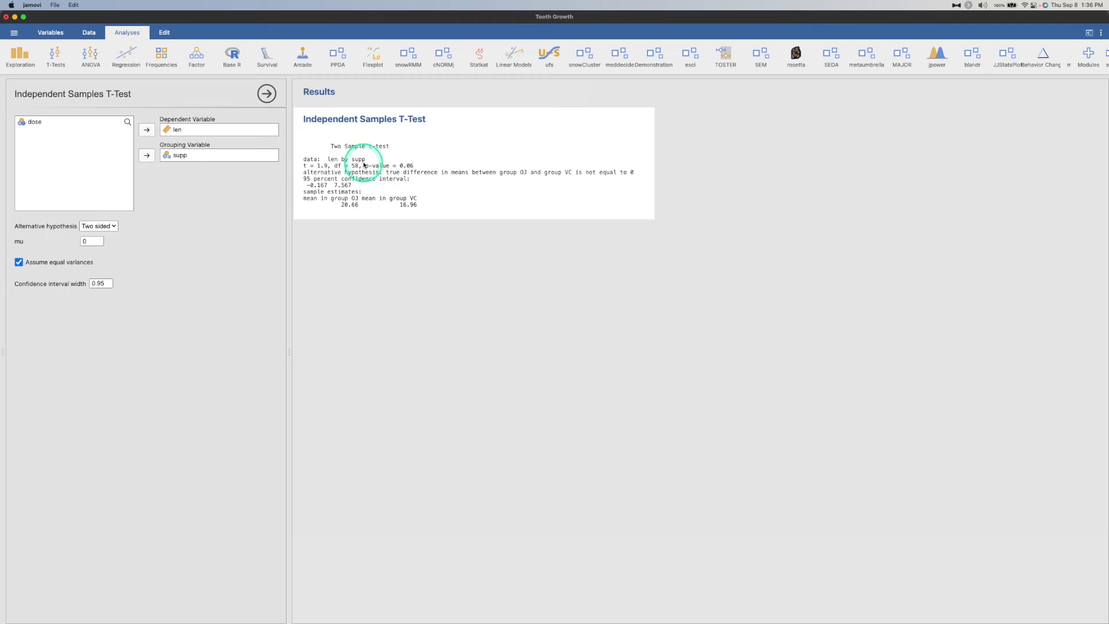
pyautogui.rightClick(364, 167)
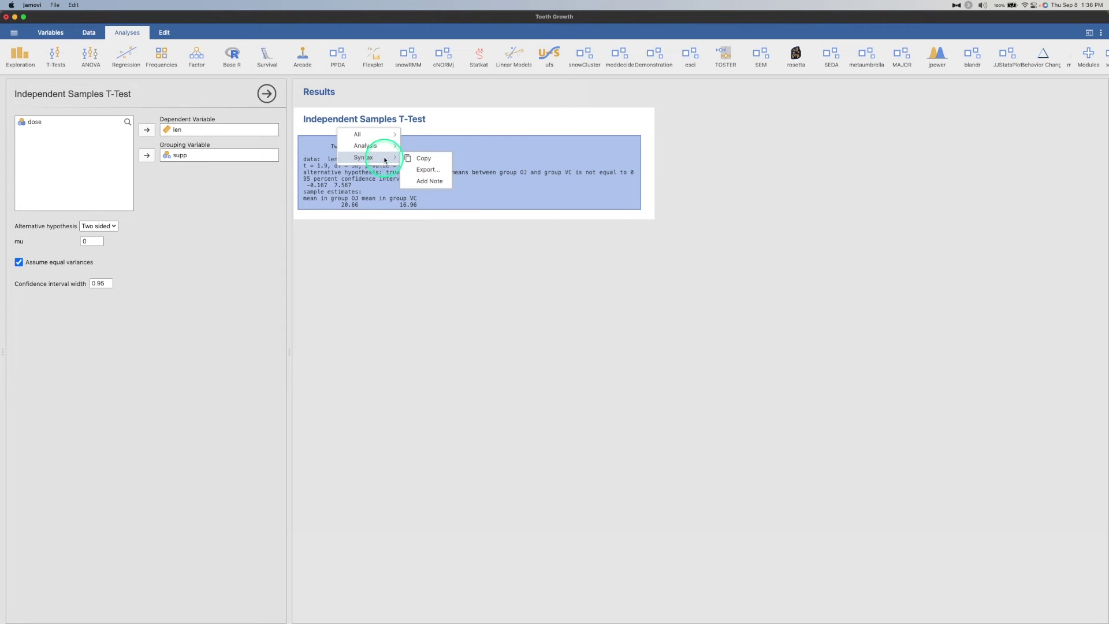
# - Show the t.test(formula=len~supp, data = data, var.equal=TRUE) call above the output via Syntax mode
pyautogui.click(491, 166)
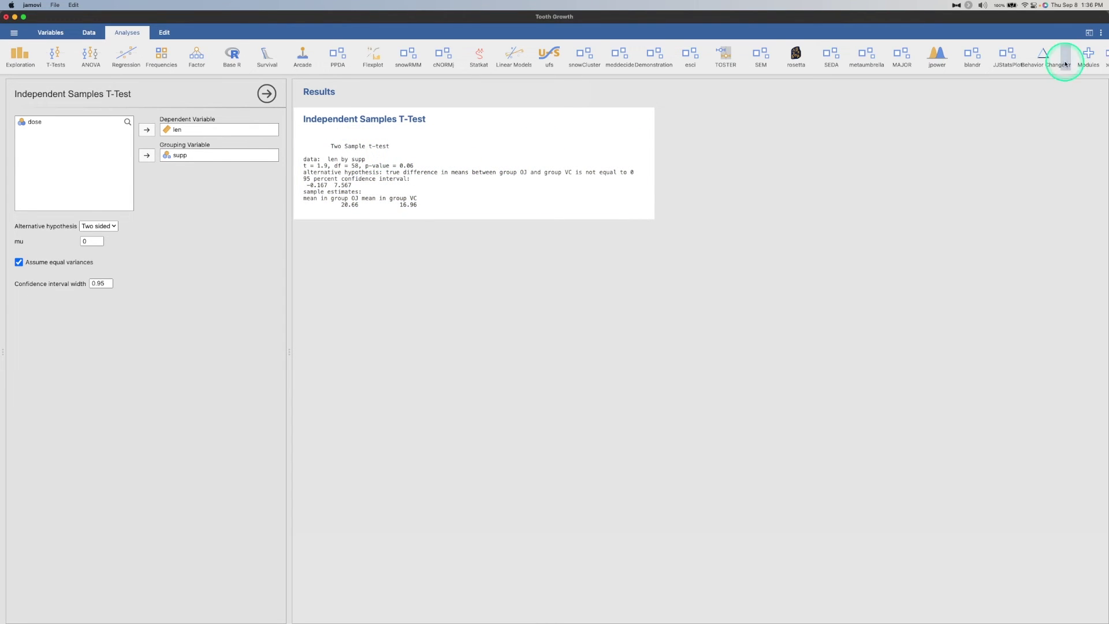
pyautogui.click(1089, 56)
pyautogui.click(1101, 33)
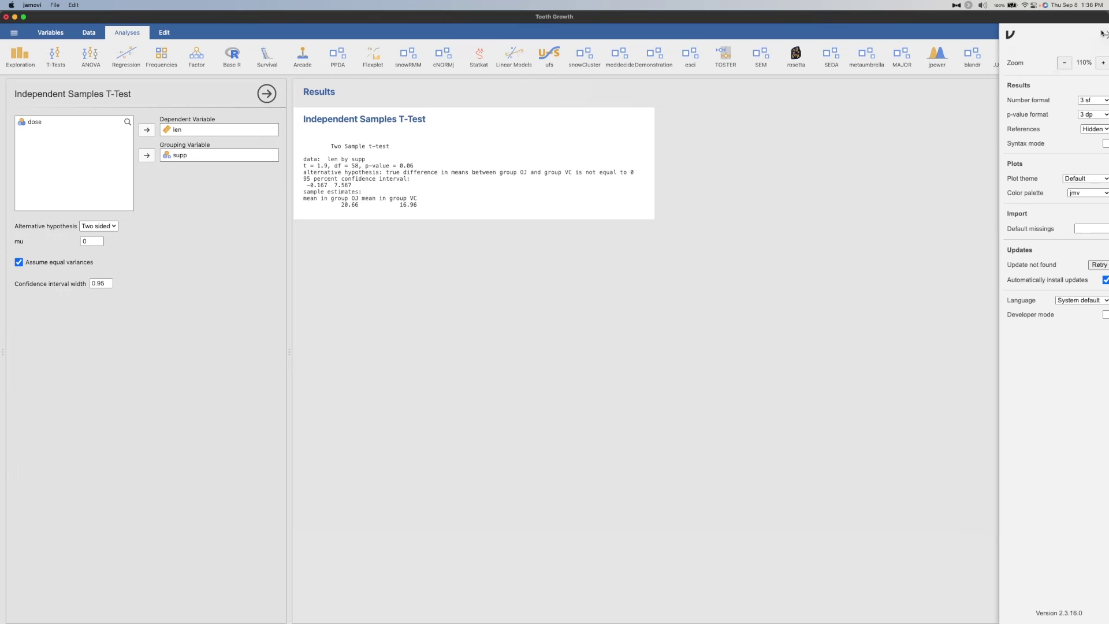
pyautogui.click(1098, 144)
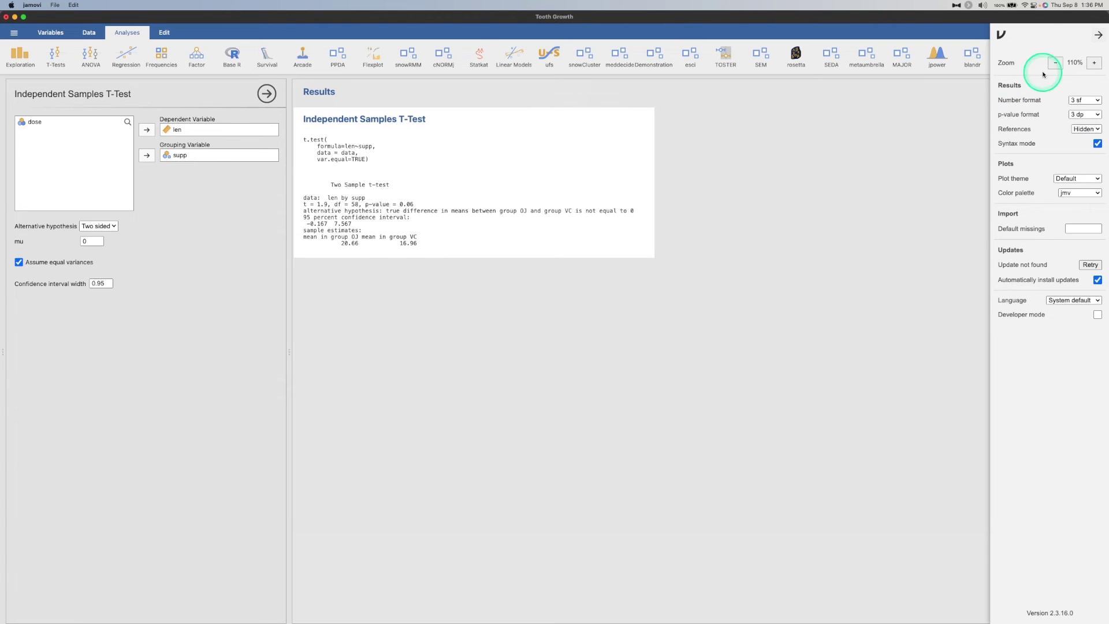
pyautogui.click(1098, 34)
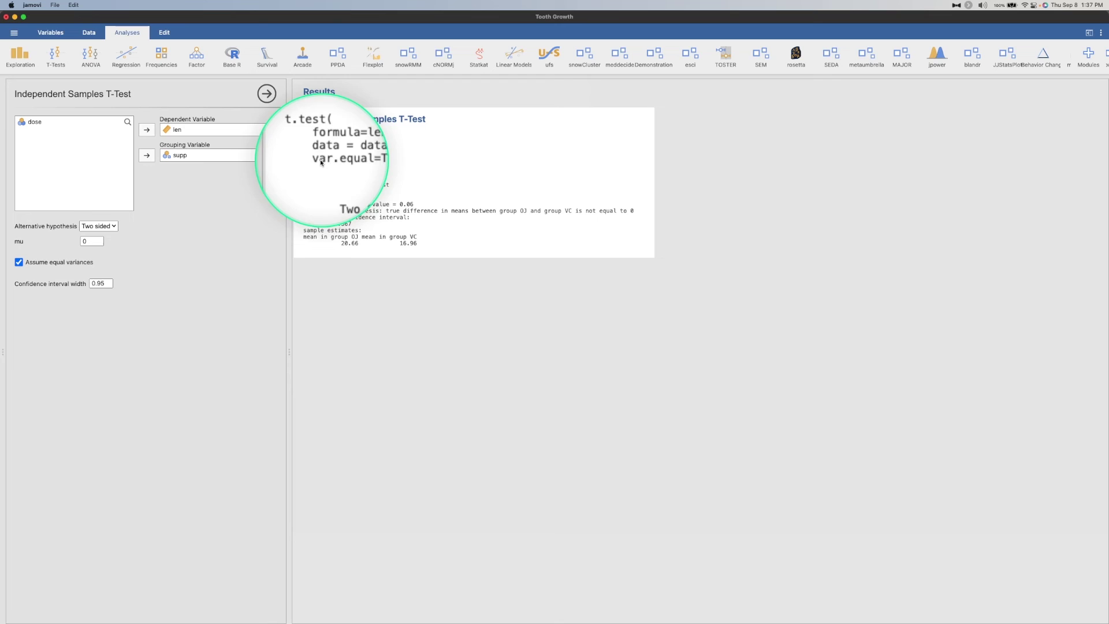
# - Keep equal variances assumed and begin a '#' comment annotation beneath the t.test call
pyautogui.click(67, 263)
pyautogui.click(67, 263)
pyautogui.click(67, 265)
pyautogui.click(67, 265)
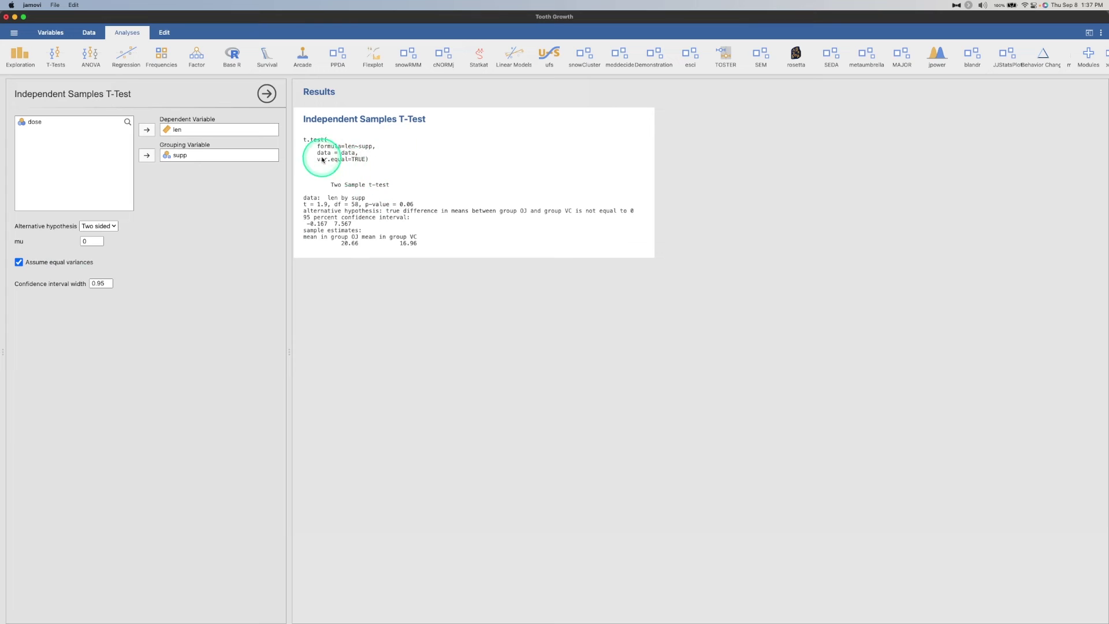
pyautogui.click(360, 169)
pyautogui.click(351, 168)
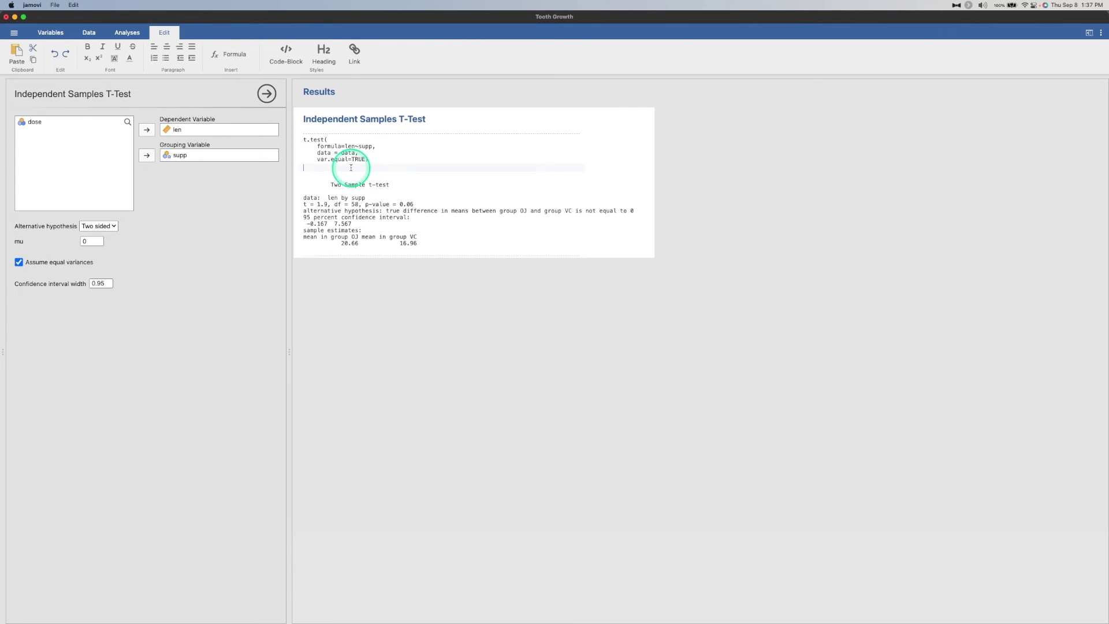
pyautogui.write('#')
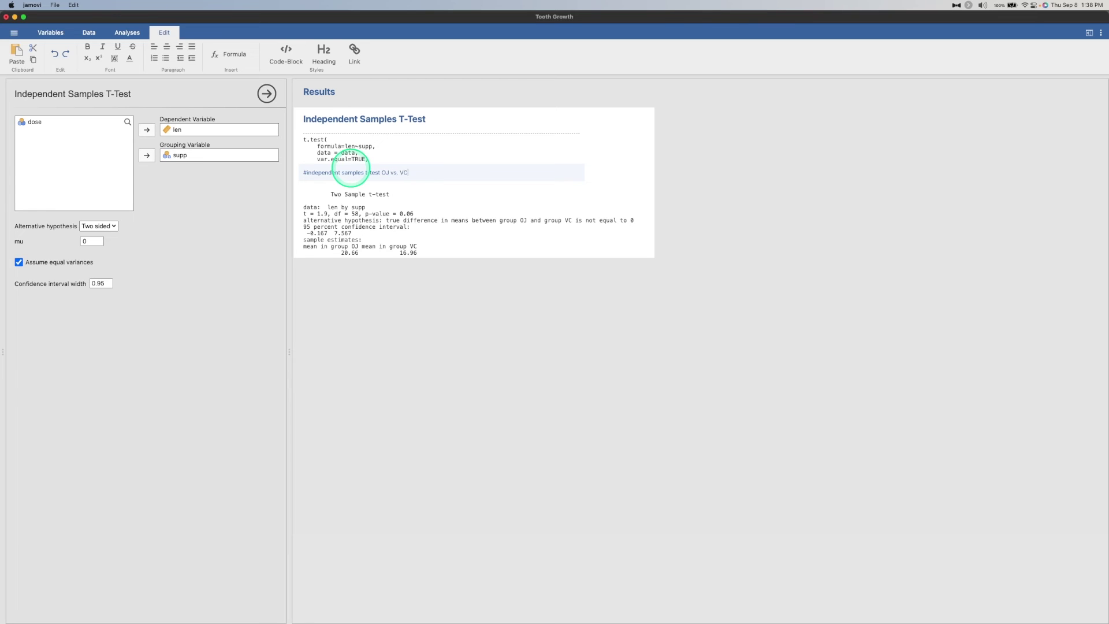
pyautogui.click(533, 278)
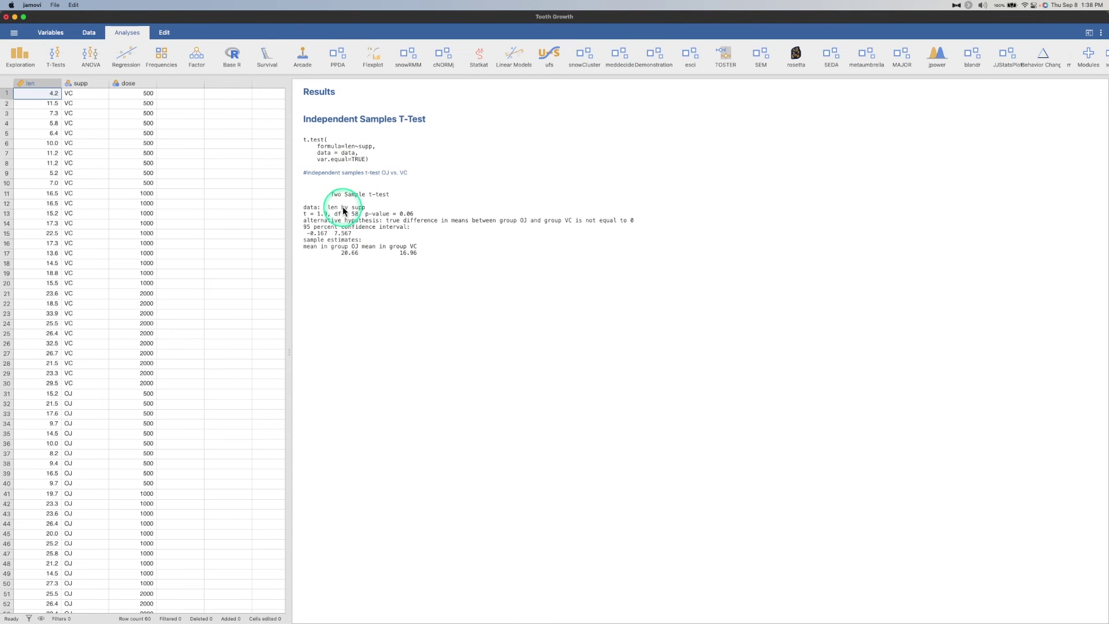
pyautogui.click(370, 252)
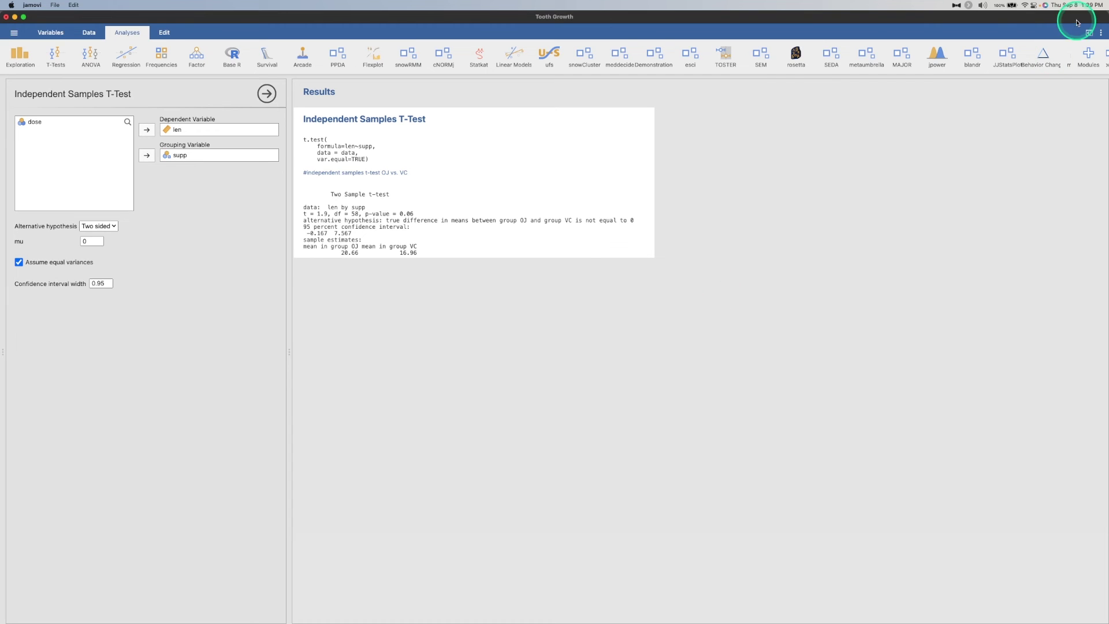
pyautogui.click(1100, 33)
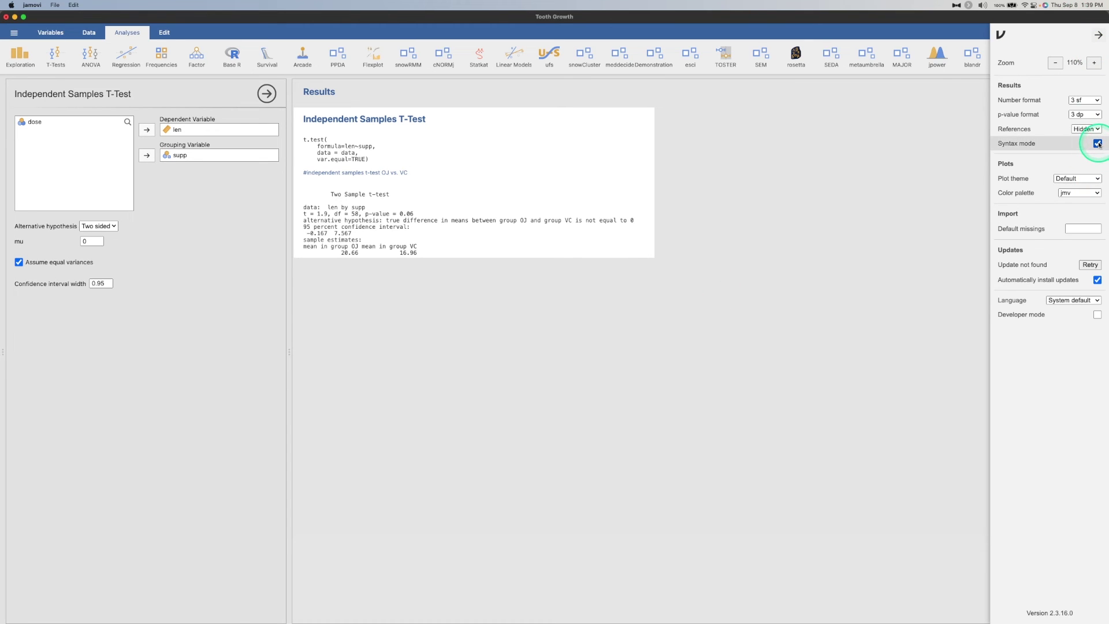
pyautogui.click(1098, 144)
pyautogui.click(1098, 144)
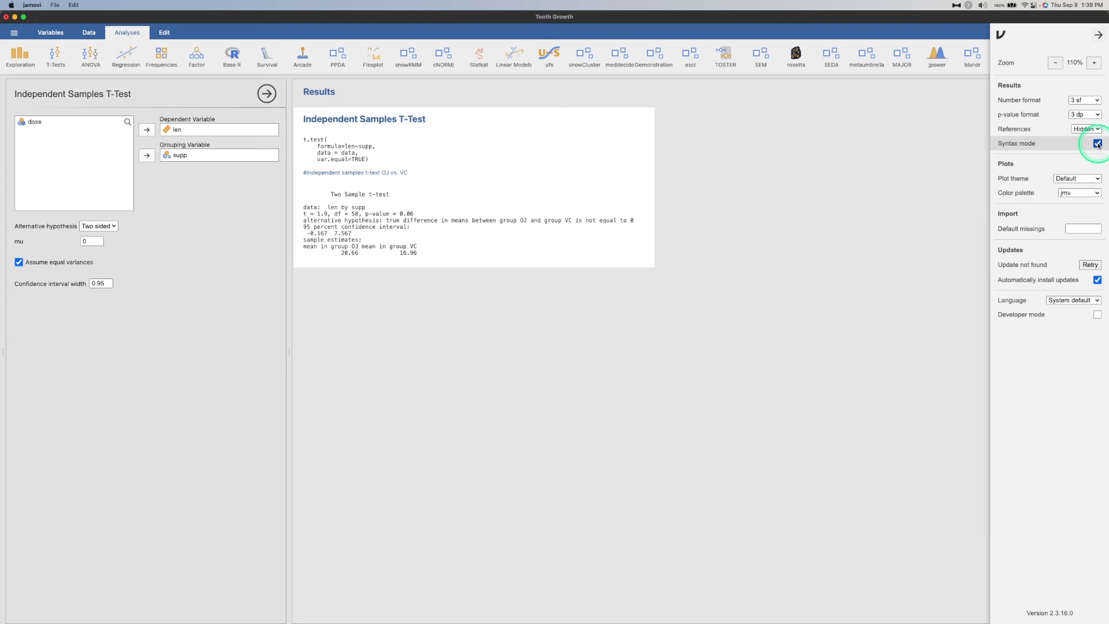
pyautogui.click(1098, 35)
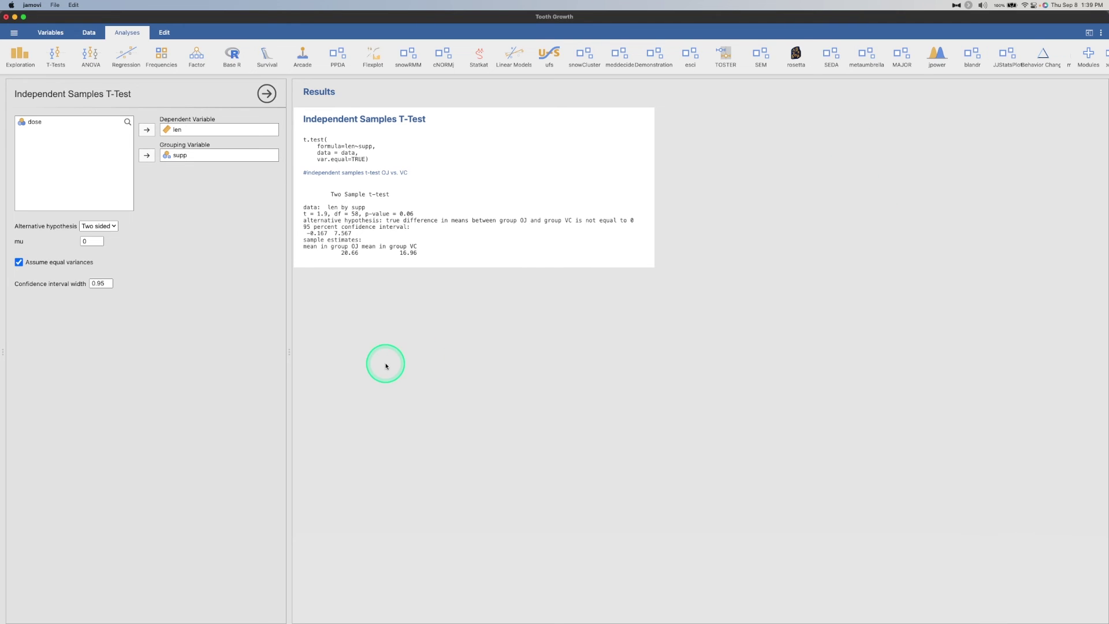
pyautogui.click(438, 327)
pyautogui.click(1100, 32)
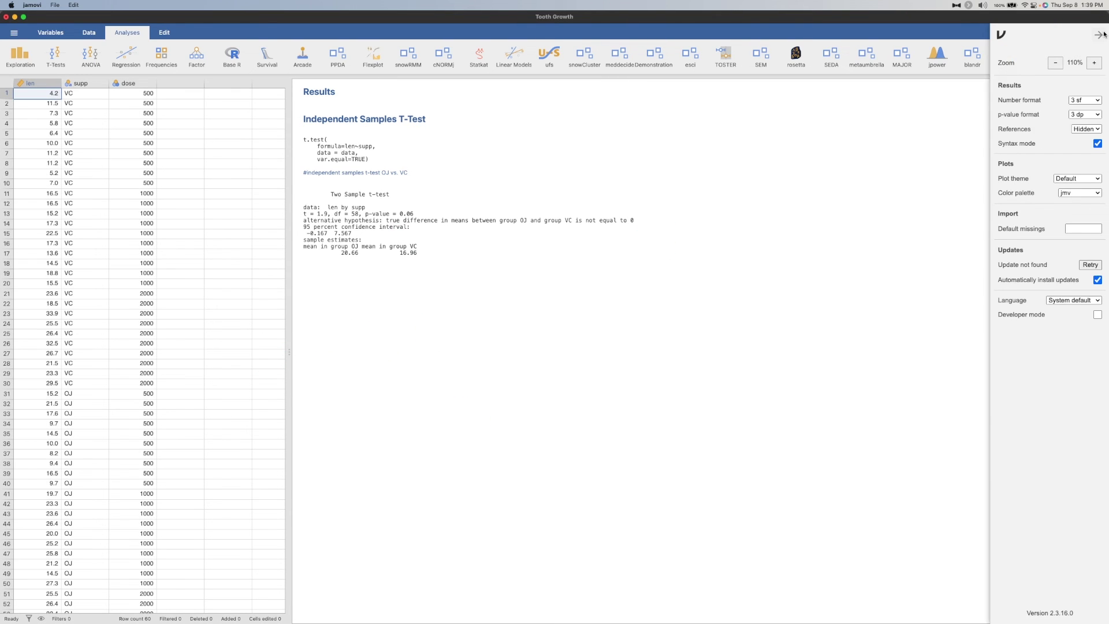
pyautogui.click(745, 341)
# - Run an Independent Samples T-Test of len by supp with mean difference, Cohen's d, their CIs and descriptives
pyautogui.click(55, 55)
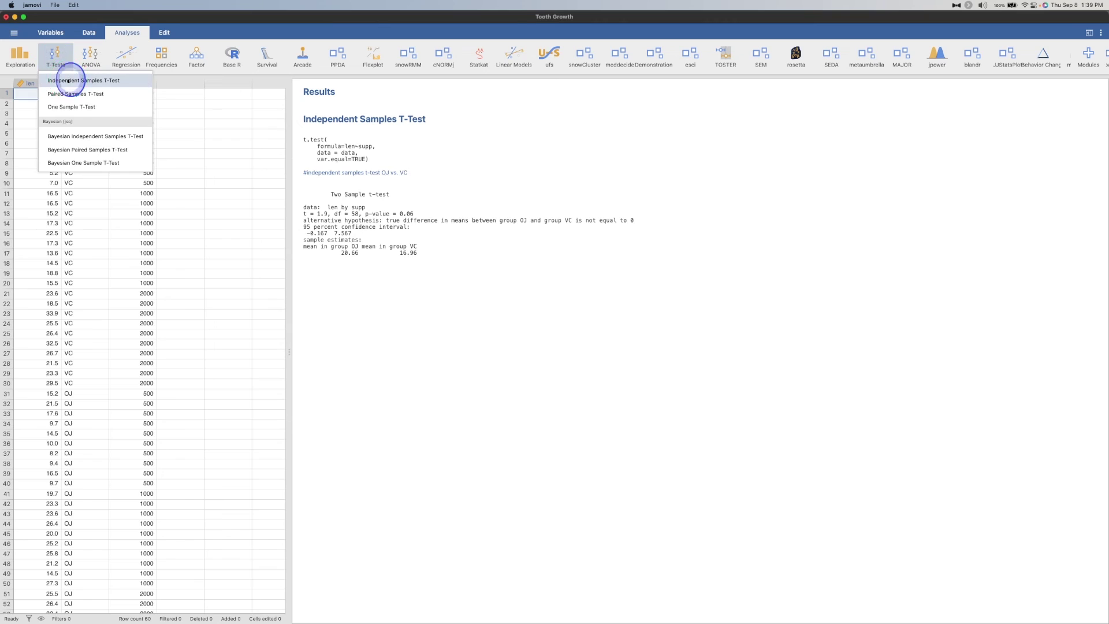
pyautogui.click(67, 78)
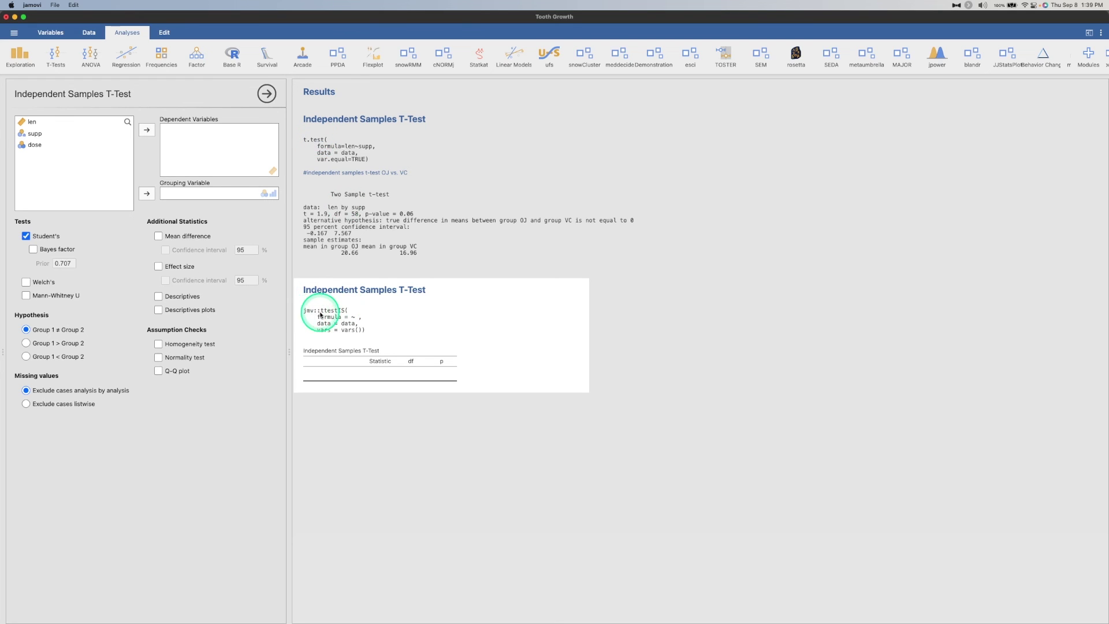
pyautogui.moveTo(26, 133); pyautogui.dragTo(173, 132)
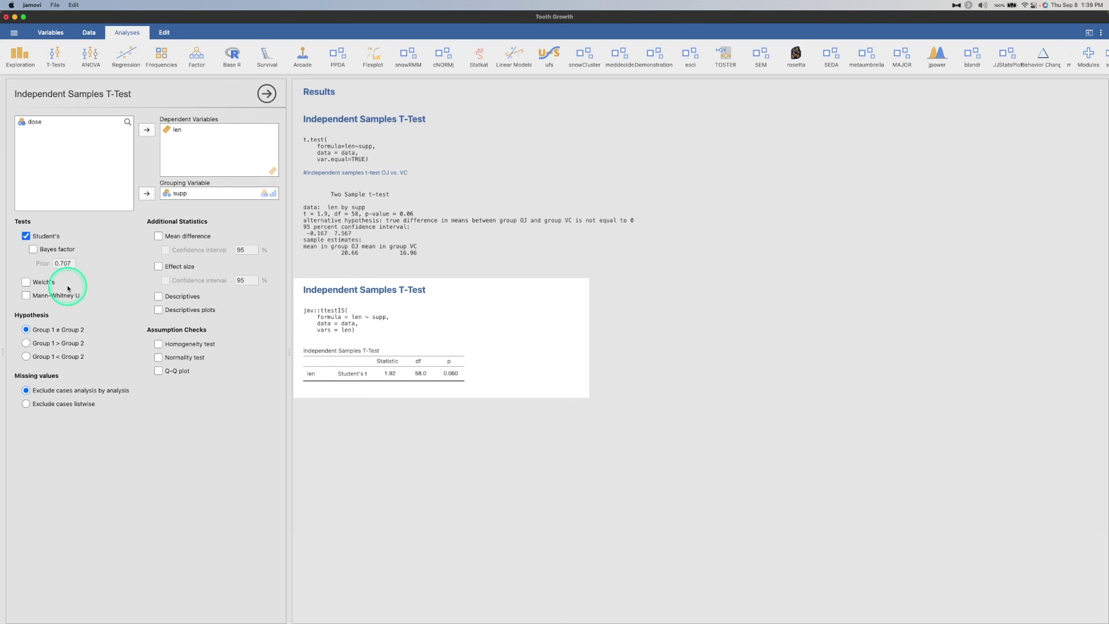
pyautogui.click(158, 236)
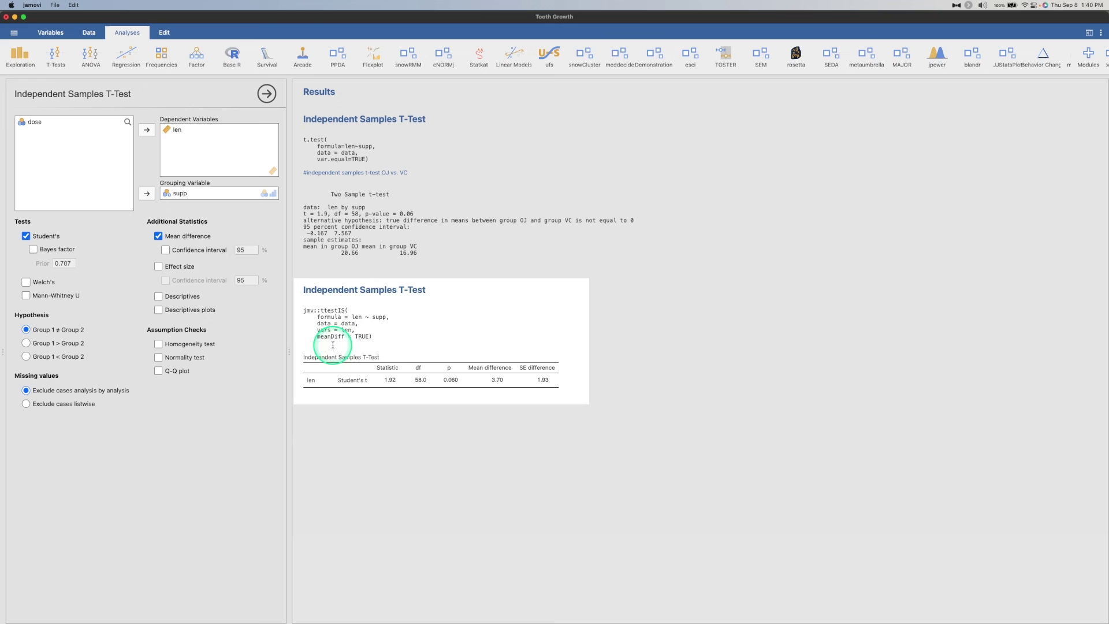
pyautogui.click(196, 250)
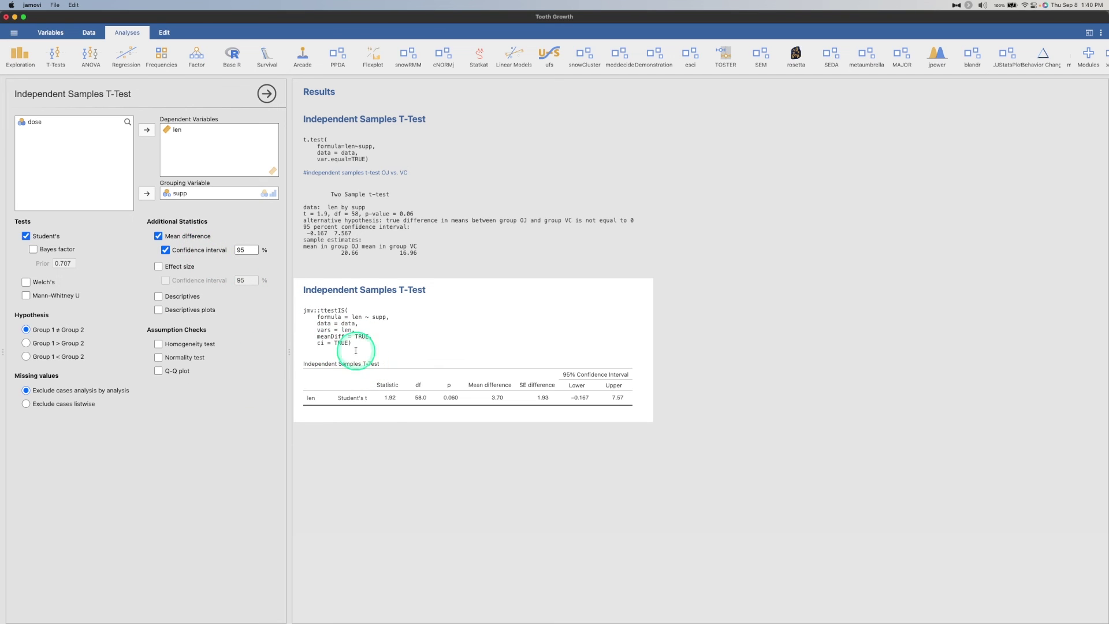
pyautogui.click(167, 268)
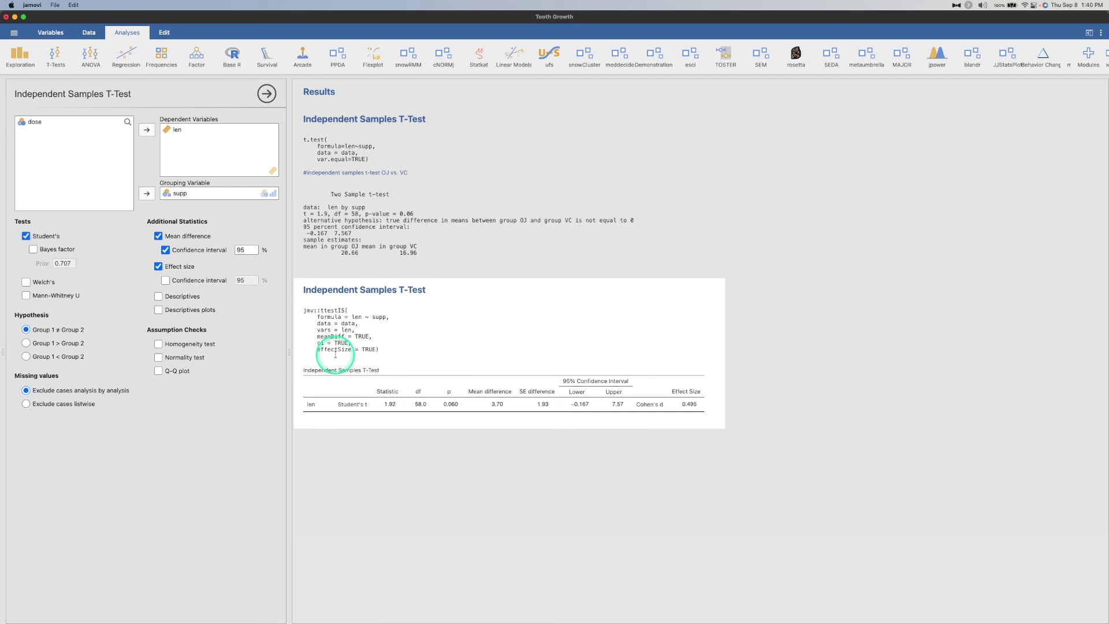
pyautogui.click(217, 281)
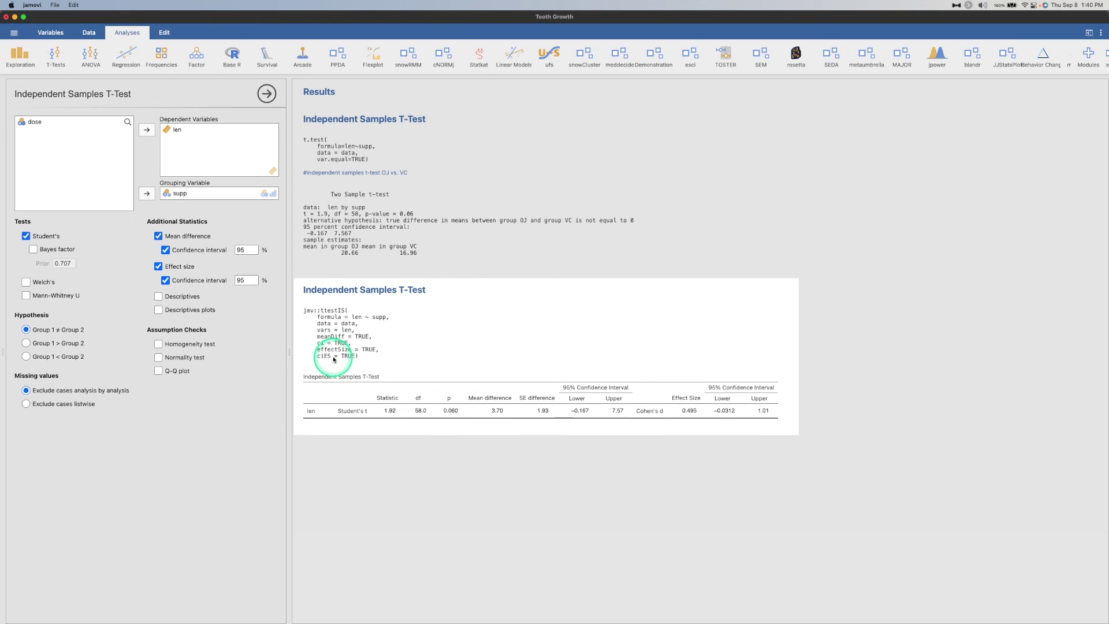
pyautogui.click(182, 298)
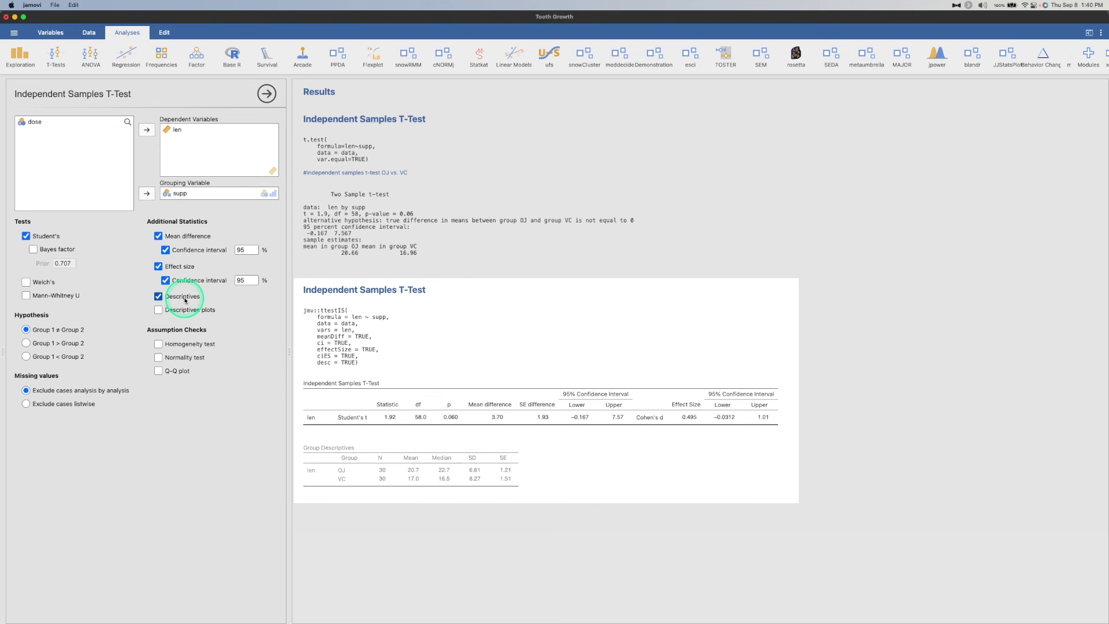
# - Add descriptives plots, the normality test and a Q-Q plot, then review the assumption-check results
pyautogui.click(201, 315)
pyautogui.scroll(-4, 346, 346)
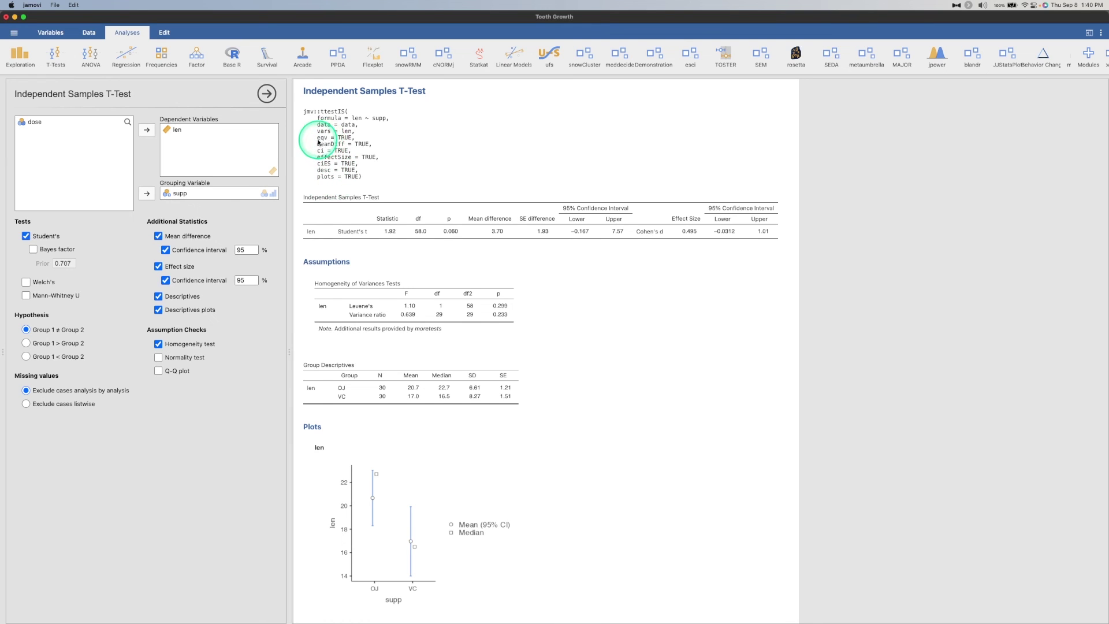
pyautogui.click(194, 357)
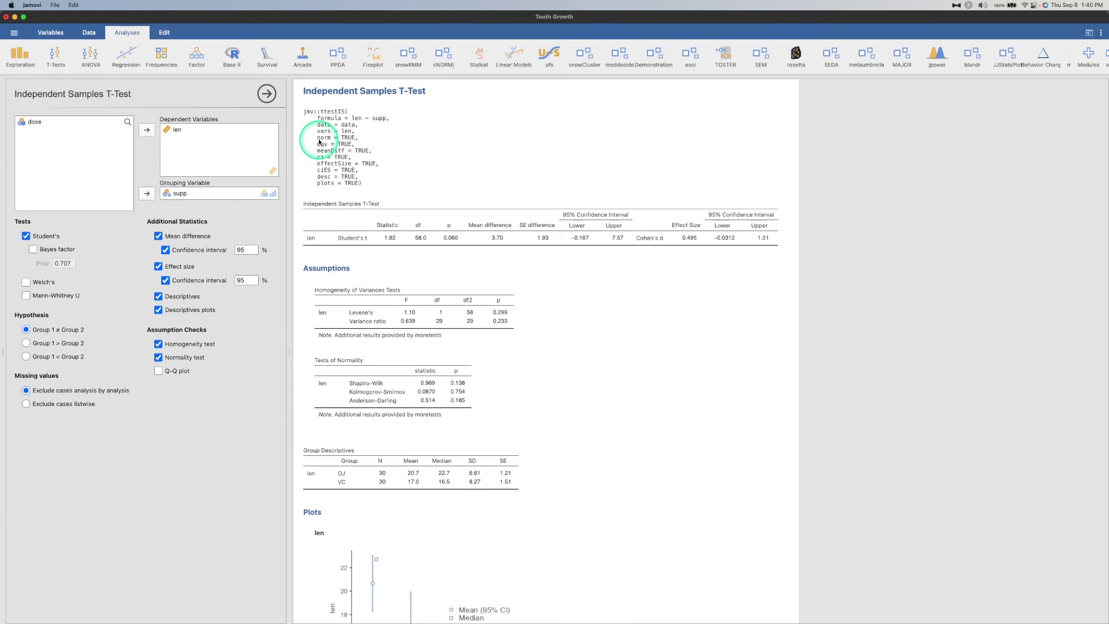
pyautogui.click(158, 371)
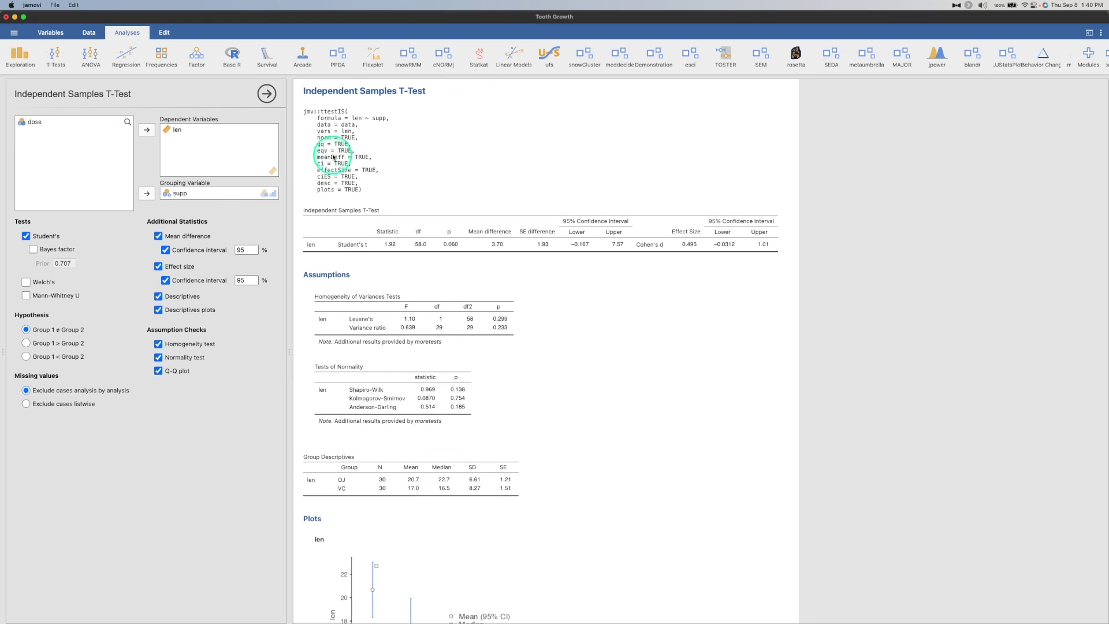
pyautogui.scroll(-3, 469, 304)
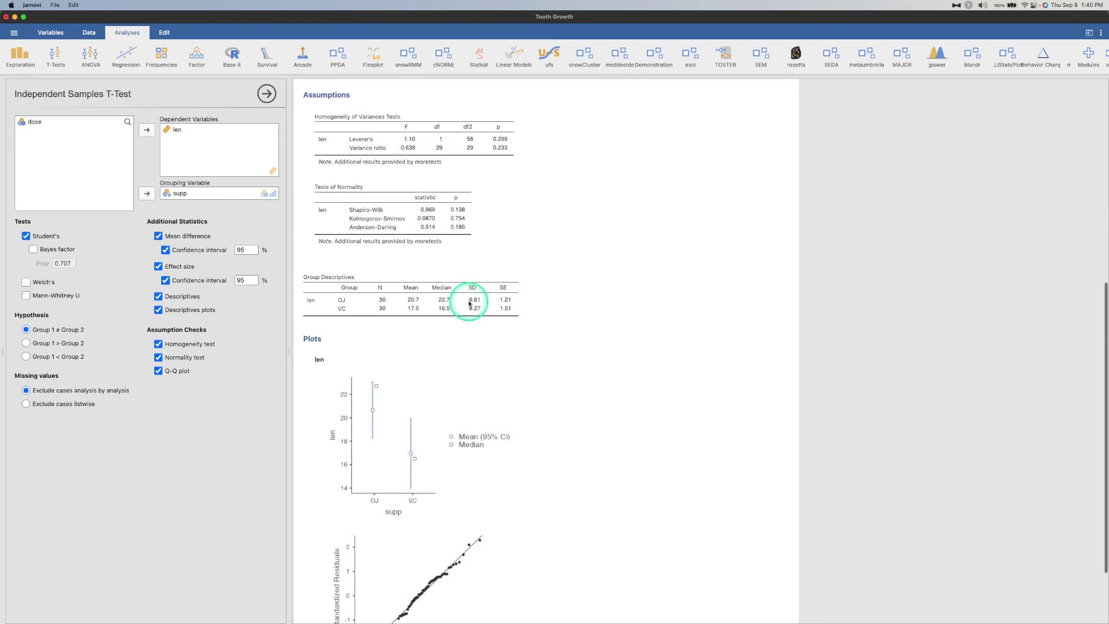
pyautogui.scroll(6, 465, 375)
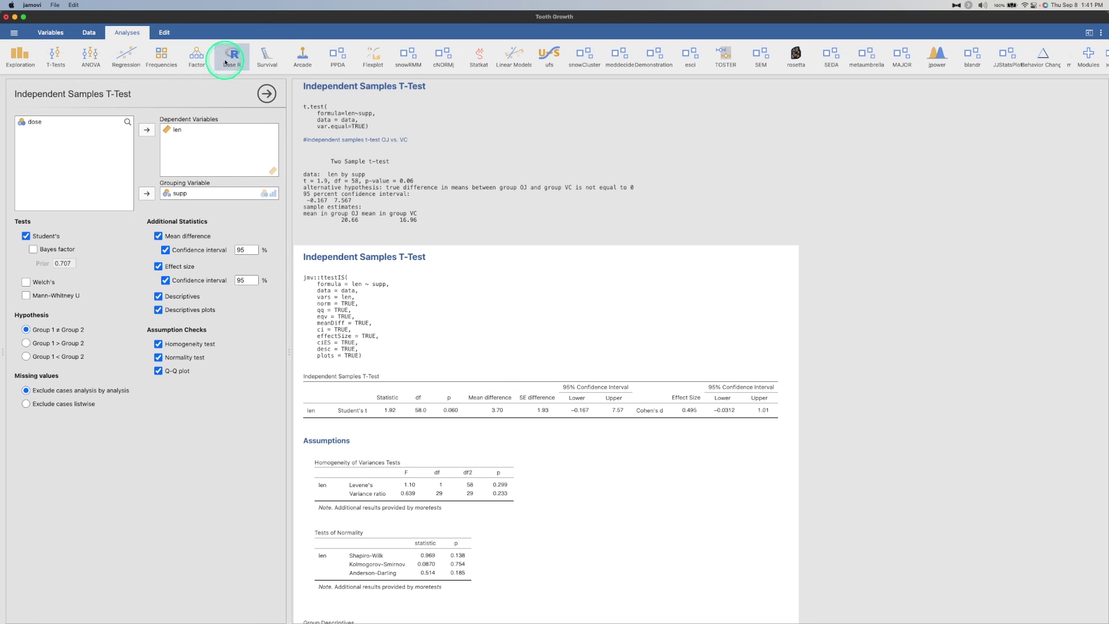
# - Reopen the Base R t-test settings (len by supp, equal variances assumed) from the results
pyautogui.scroll(1, 416, 247)
pyautogui.click(408, 167)
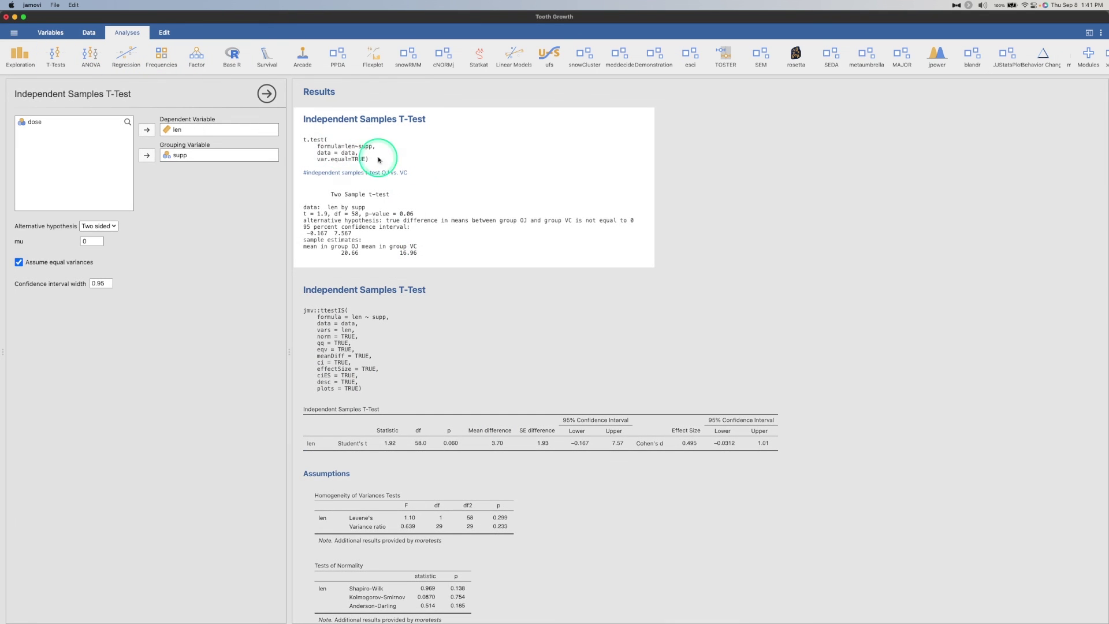